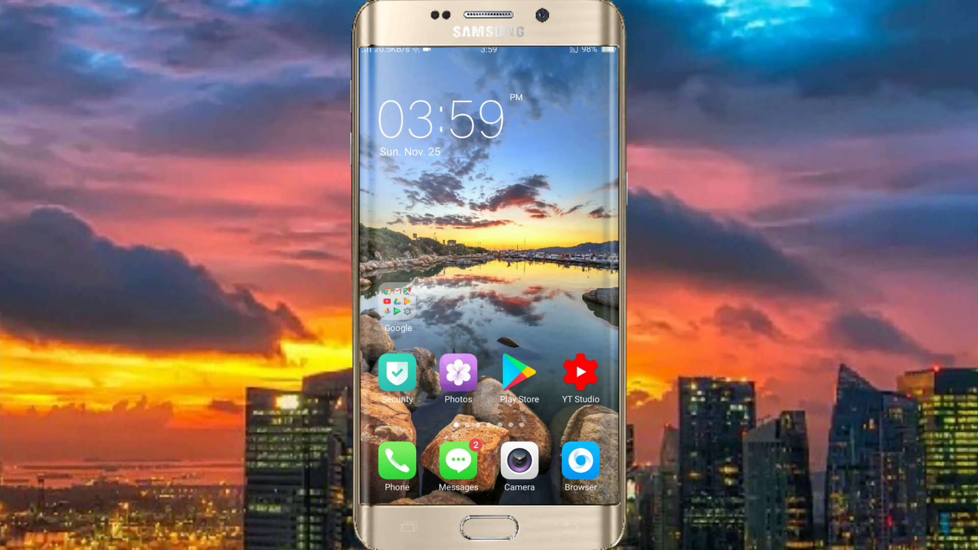
Step: Launch the Google Play Store from the Android home screen
{"action": "left_click", "coordinate": [519, 371]}
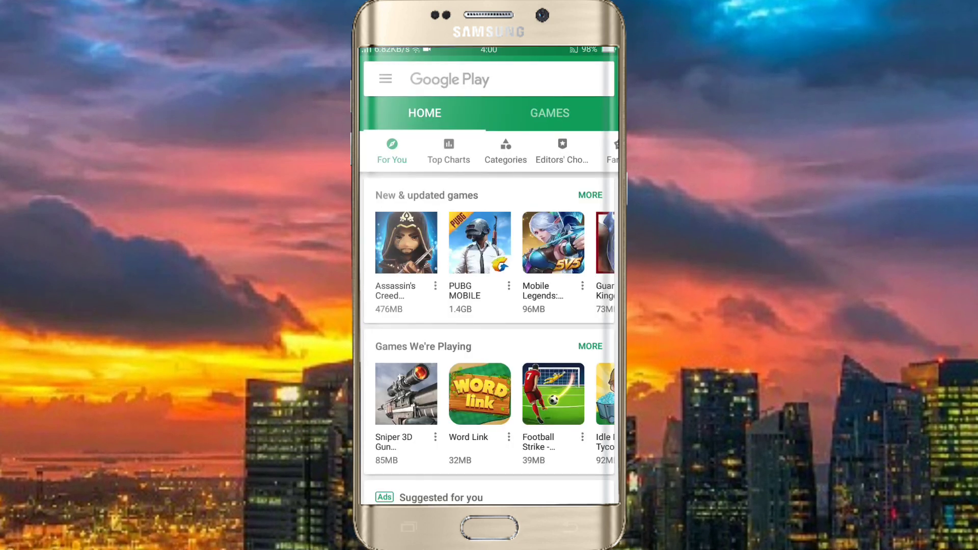
Step: Rerun the 'photofint' search, open Photofont's store page and browse its screenshots and description
{"action": "left_click", "coordinate": [448, 79]}
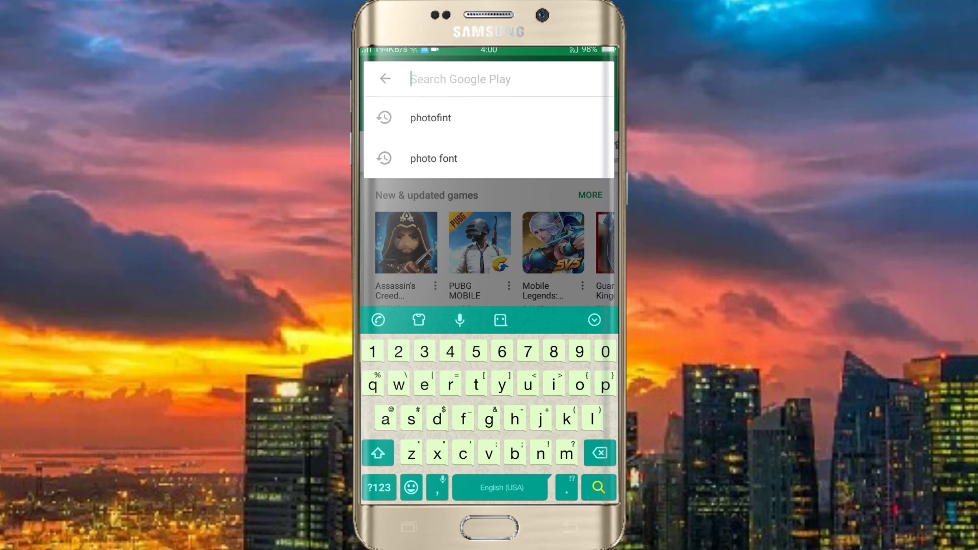
{"action": "left_click", "coordinate": [430, 118]}
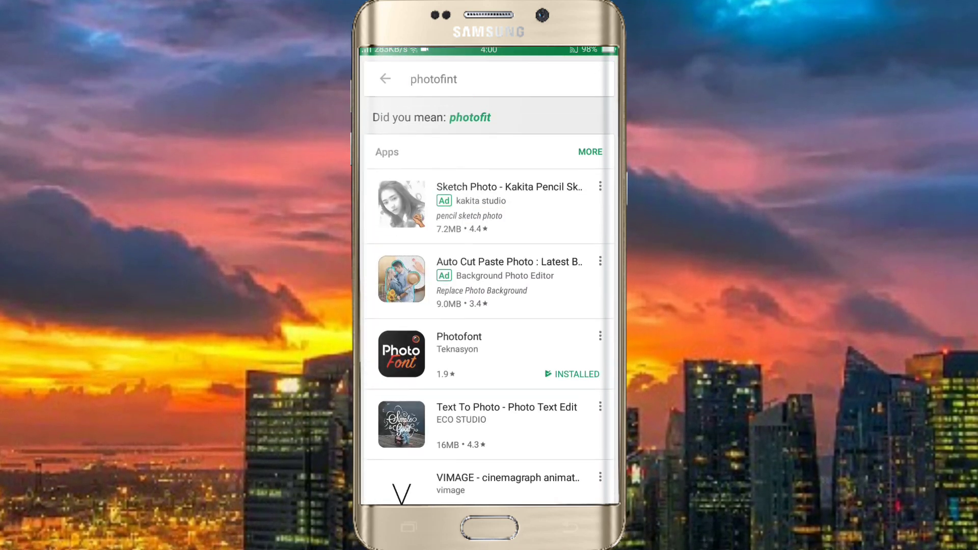
{"action": "scroll", "coordinate": [489, 281], "scroll_direction": "down", "scroll_amount": 2}
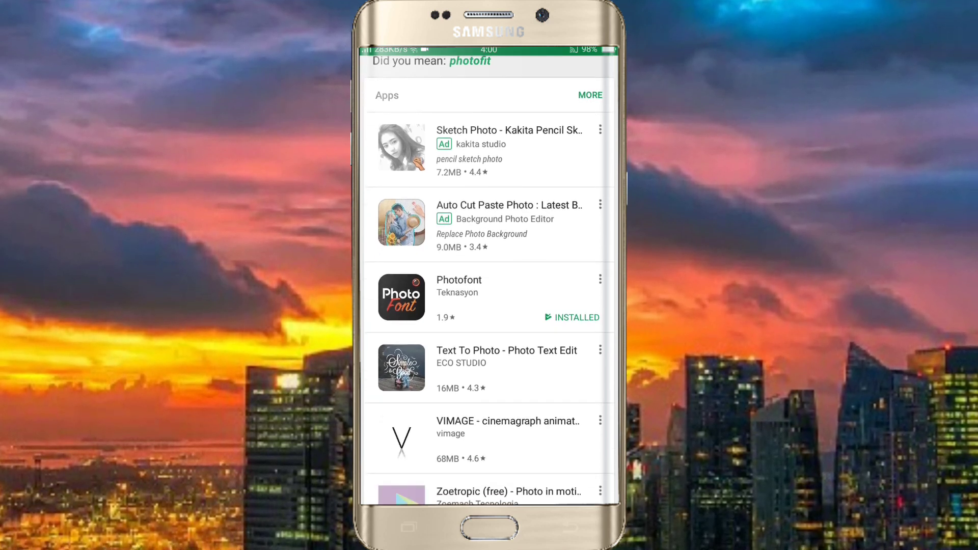
{"action": "left_click", "coordinate": [475, 295]}
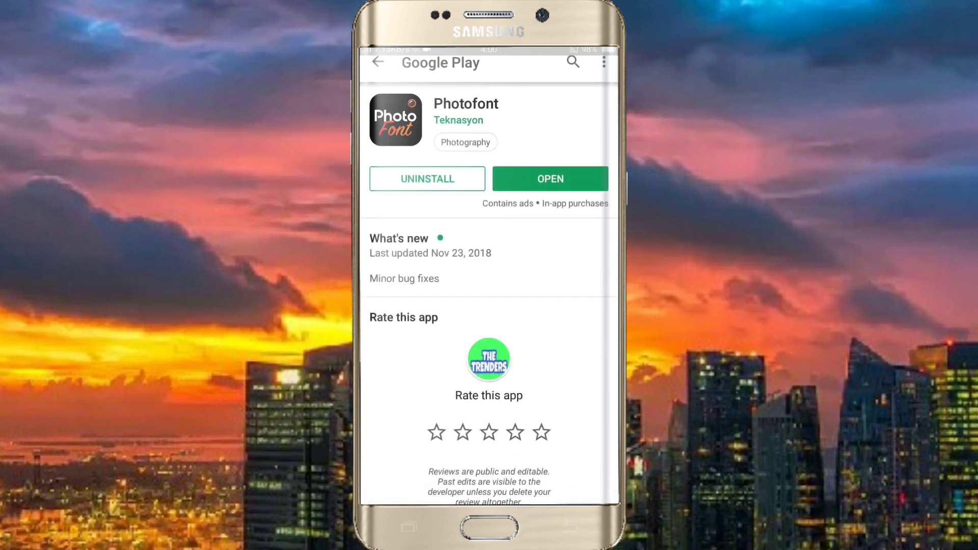
{"action": "scroll", "coordinate": [489, 280], "scroll_direction": "down", "scroll_amount": 10}
{"action": "scroll", "coordinate": [489, 281], "scroll_direction": "down", "scroll_amount": 3}
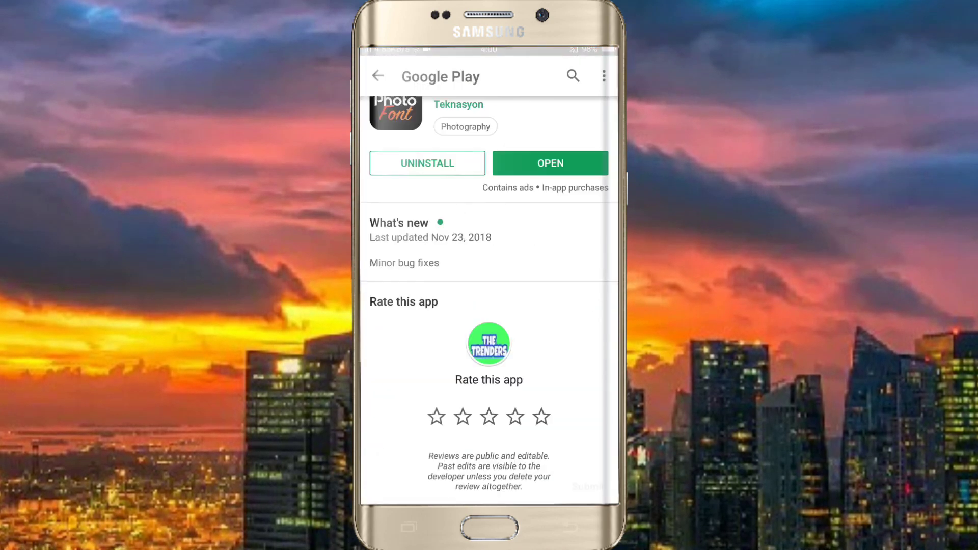
{"action": "scroll", "coordinate": [489, 300], "scroll_direction": "up", "scroll_amount": 1}
{"action": "scroll", "coordinate": [489, 301], "scroll_direction": "down", "scroll_amount": 10}
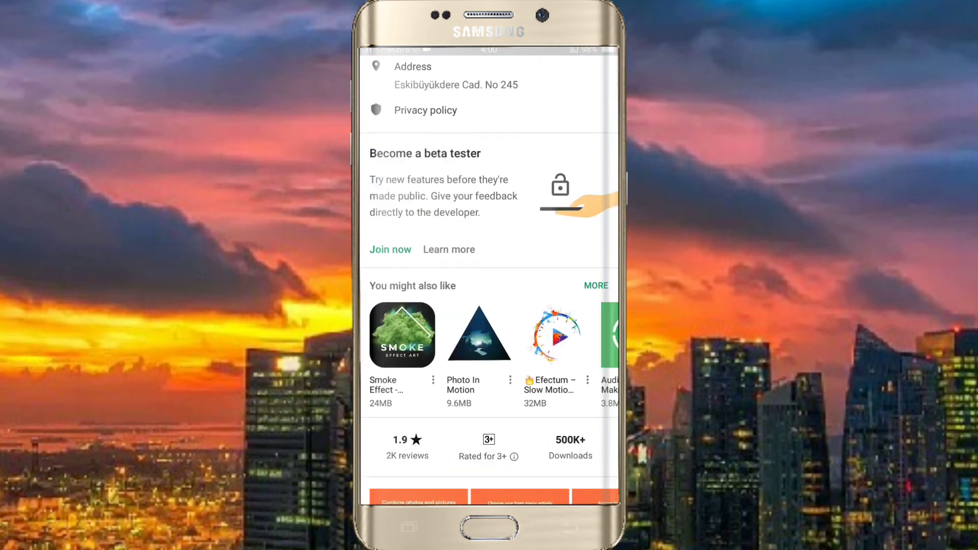
{"action": "scroll", "coordinate": [489, 275], "scroll_direction": "up", "scroll_amount": 3}
{"action": "scroll", "coordinate": [489, 275], "scroll_direction": "up", "scroll_amount": 10}
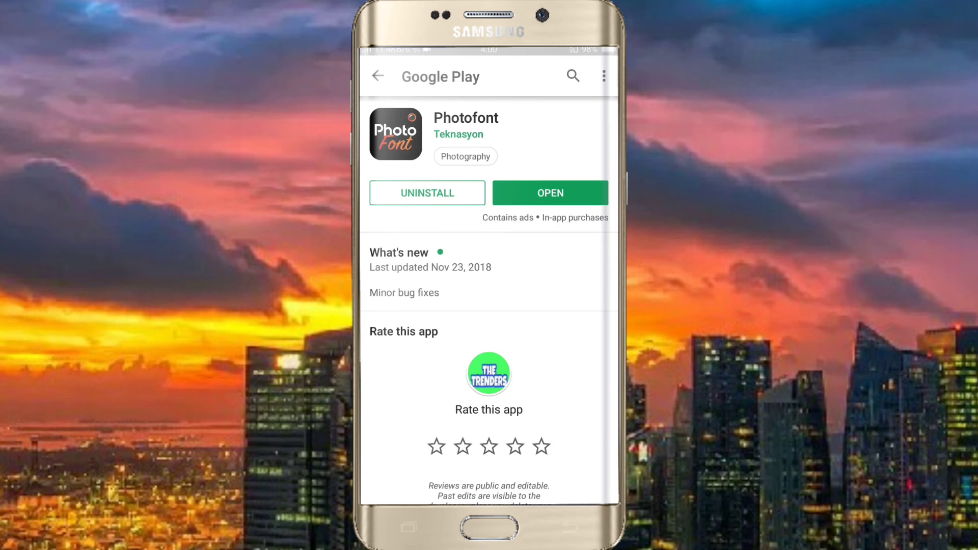
Step: Launch Photofont from its store page and dismiss the subscription payment sheet
{"action": "left_click", "coordinate": [550, 193]}
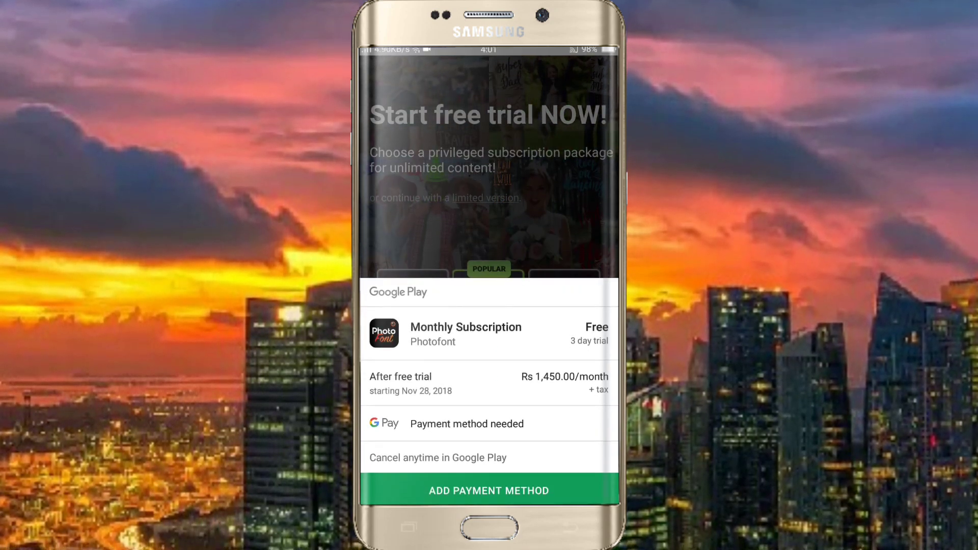
{"action": "key", "text": "Escape"}
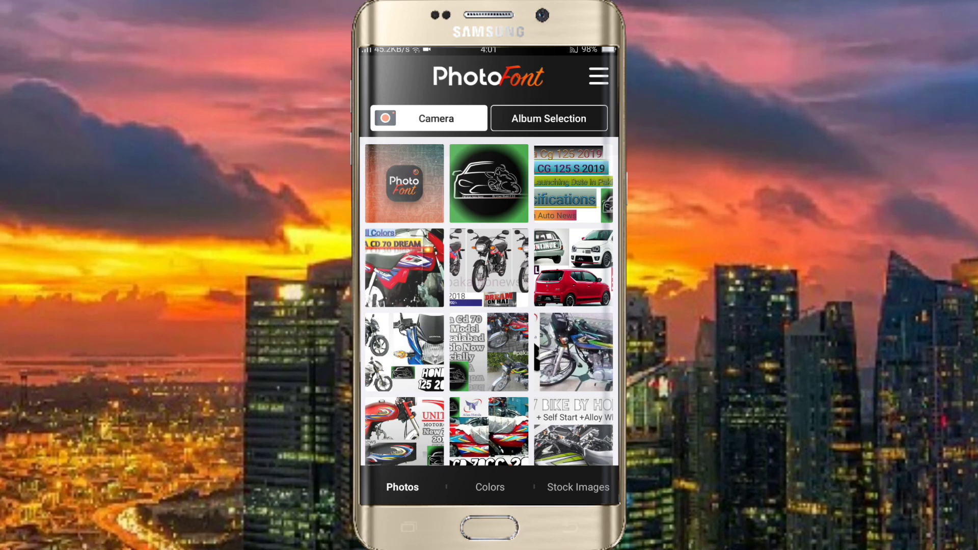
Step: Pick the FAISALABAD AUTO SHOW 2018 image from the Photos grid as background
{"action": "scroll", "coordinate": [490, 301], "scroll_direction": "down", "scroll_amount": 10}
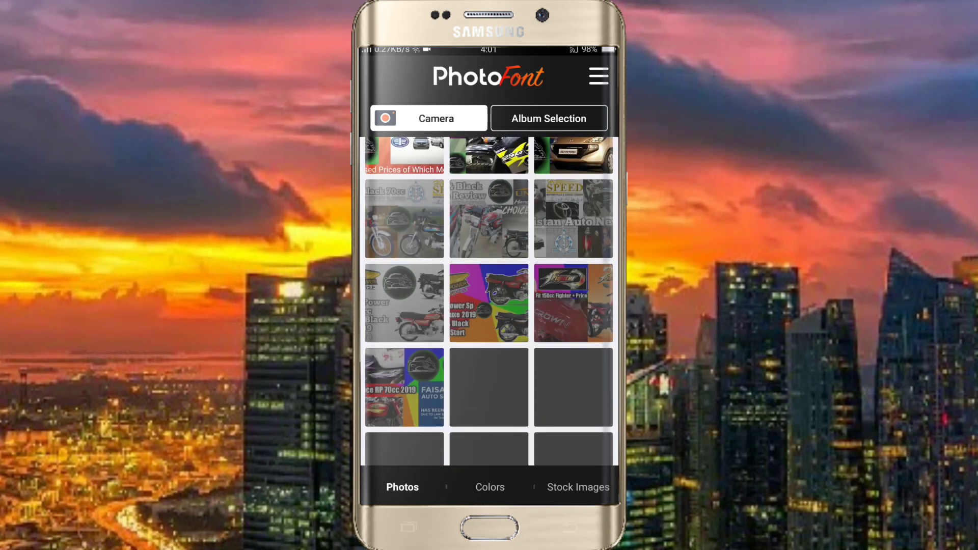
{"action": "scroll", "coordinate": [490, 301], "scroll_direction": "down", "scroll_amount": 5}
{"action": "scroll", "coordinate": [489, 301], "scroll_direction": "down", "scroll_amount": 5}
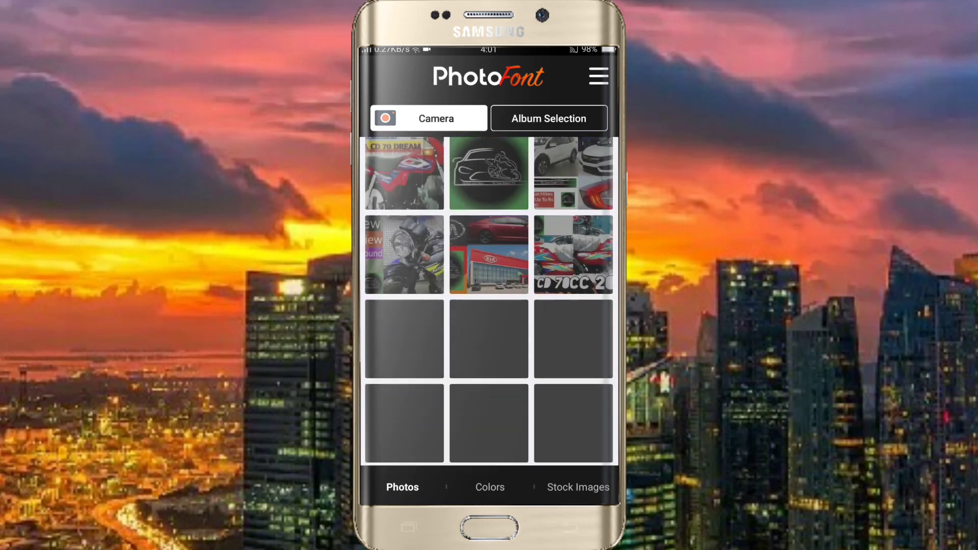
{"action": "scroll", "coordinate": [489, 301], "scroll_direction": "down", "scroll_amount": 5}
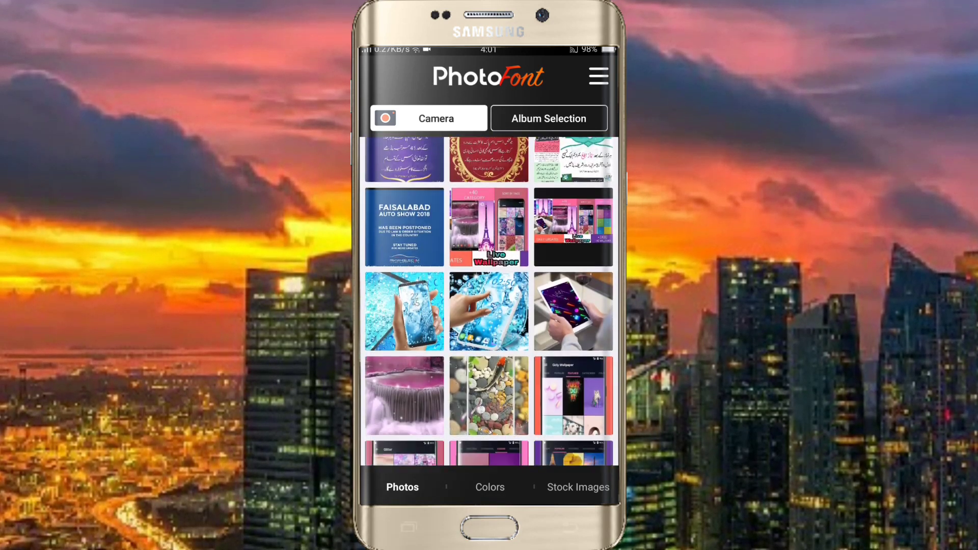
{"action": "scroll", "coordinate": [489, 300], "scroll_direction": "down", "scroll_amount": 1}
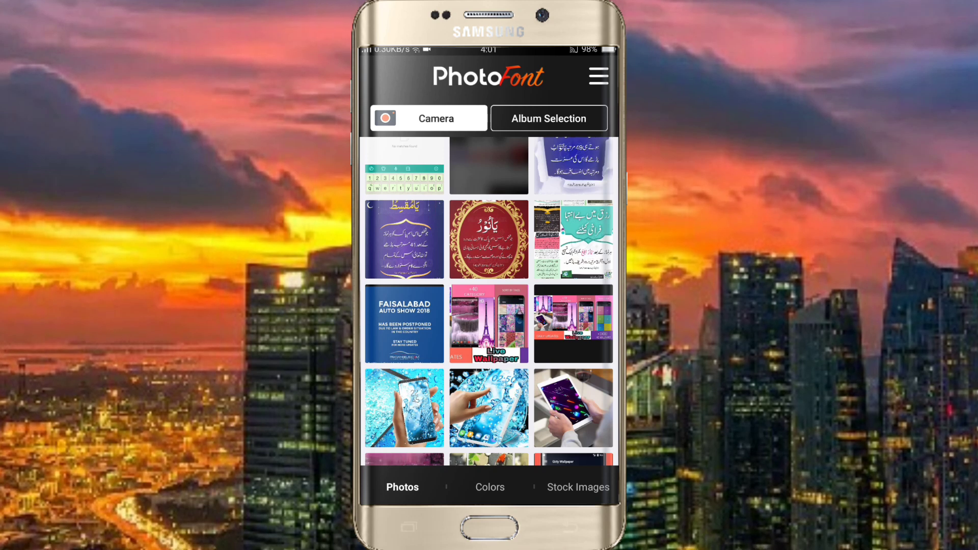
{"action": "left_click", "coordinate": [404, 324]}
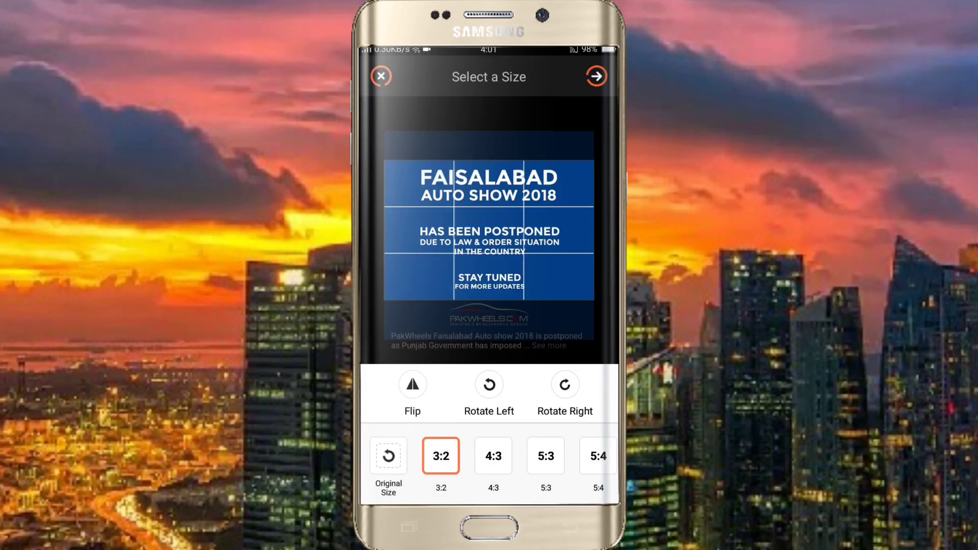
Step: Preview the 4:3, 5:4, LinkedIn Post and 3:2 size presets on the image
{"action": "left_click", "coordinate": [493, 456]}
{"action": "left_click", "coordinate": [598, 456]}
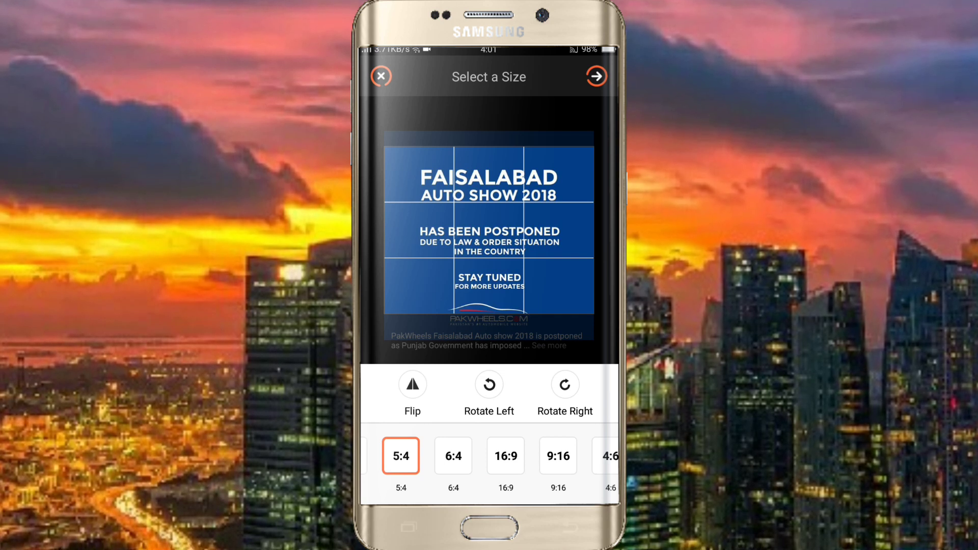
{"action": "mouse_move", "coordinate": [586, 456]}
{"action": "left_mouse_down"}
{"action": "mouse_move", "coordinate": [382, 456]}
{"action": "mouse_move", "coordinate": [484, 456]}
{"action": "left_mouse_up"}
{"action": "left_click", "coordinate": [534, 456]}
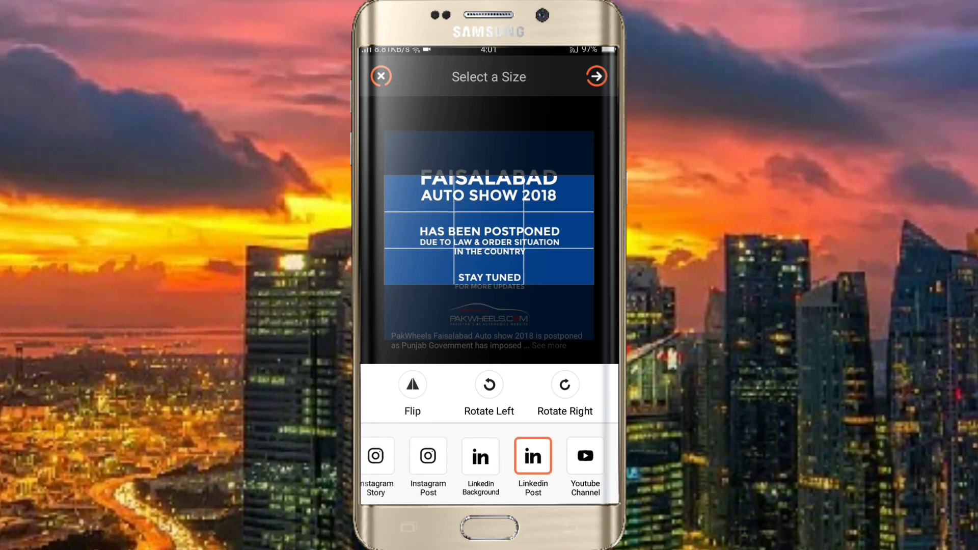
{"action": "left_click_drag", "start_coordinate": [382, 456], "coordinate": [585, 456]}
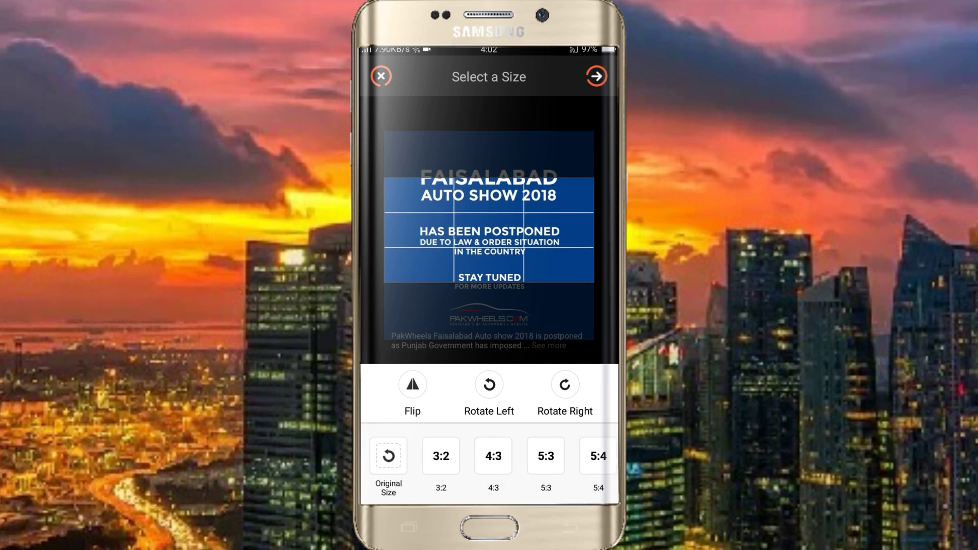
{"action": "left_click", "coordinate": [598, 456]}
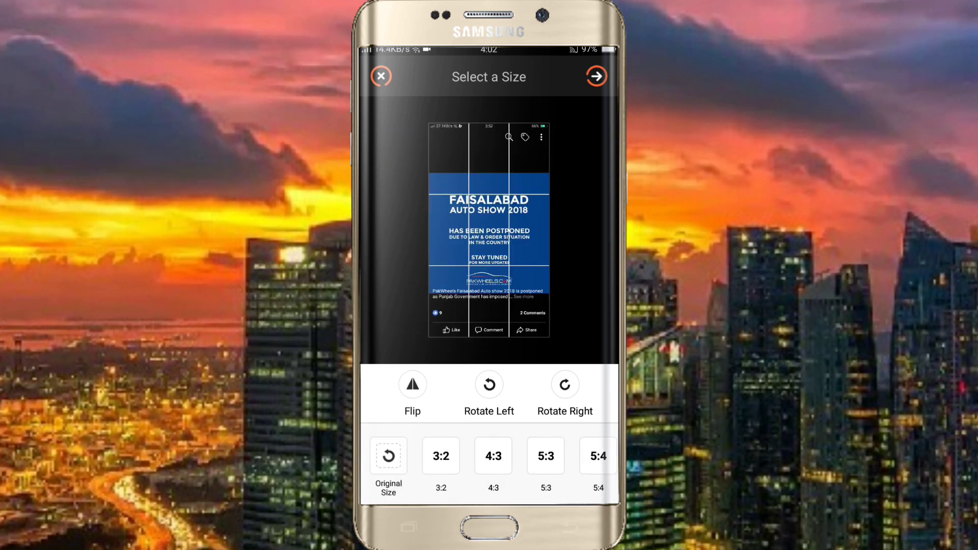
Step: Confirm the image size and browse the Colors, Shadow and Styles text options
{"action": "left_click", "coordinate": [441, 456]}
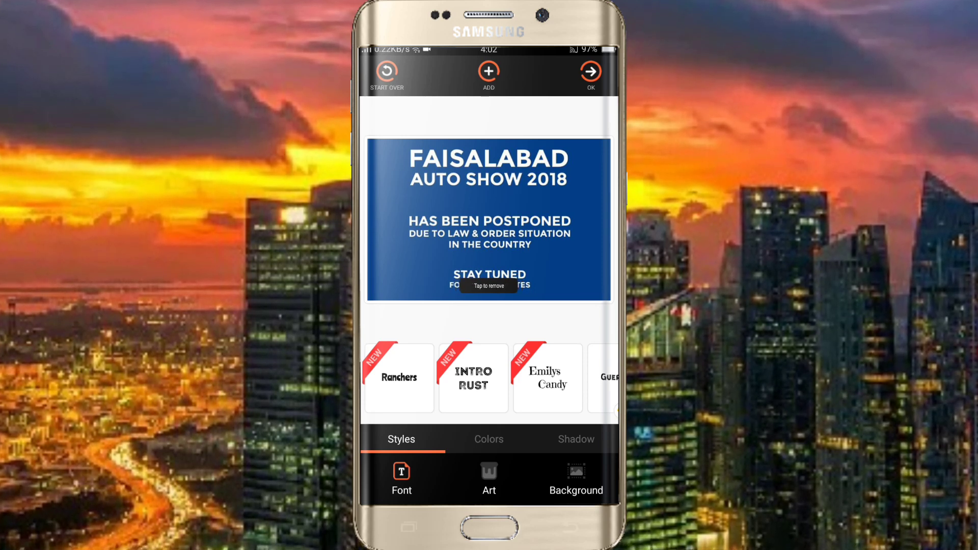
{"action": "left_click", "coordinate": [489, 439]}
{"action": "left_click", "coordinate": [576, 439]}
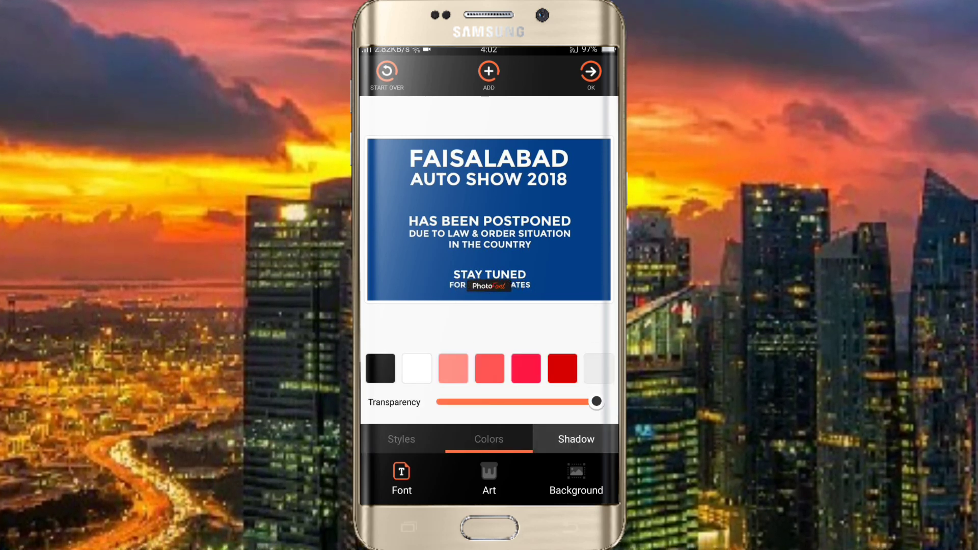
{"action": "left_click", "coordinate": [402, 439]}
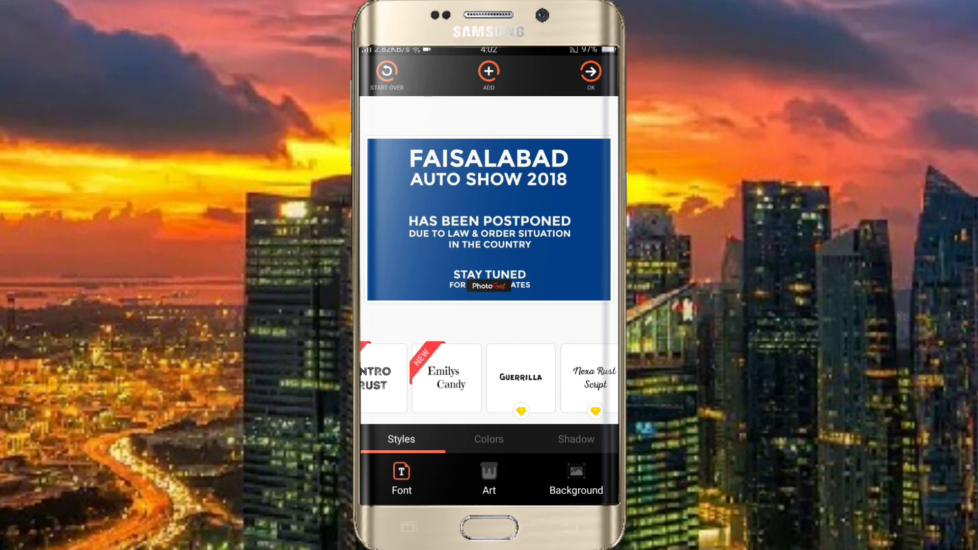
{"action": "scroll", "coordinate": [490, 377], "scroll_direction": "left", "scroll_amount": 3}
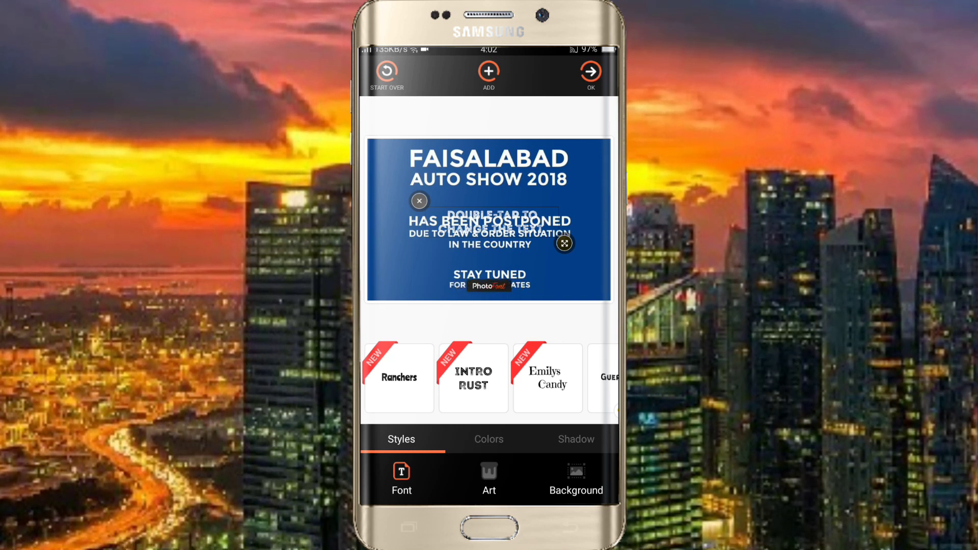
Step: Replace the placeholder text box wording with 'Faisalabad Auto Show'
{"action": "mouse_move", "coordinate": [491, 222]}
{"action": "left_mouse_down"}
{"action": "mouse_move", "coordinate": [500, 256]}
{"action": "mouse_move", "coordinate": [492, 224]}
{"action": "left_mouse_up"}
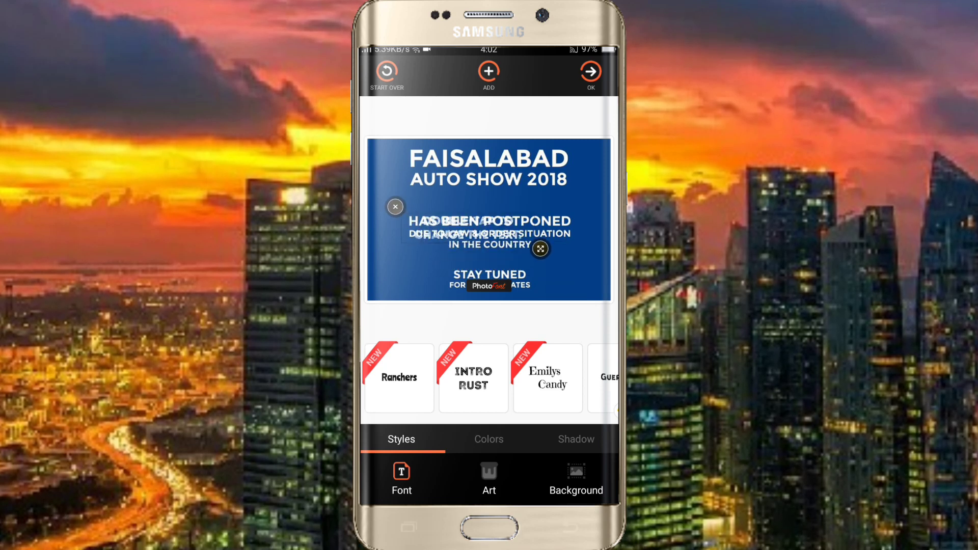
{"action": "double_click", "coordinate": [492, 222]}
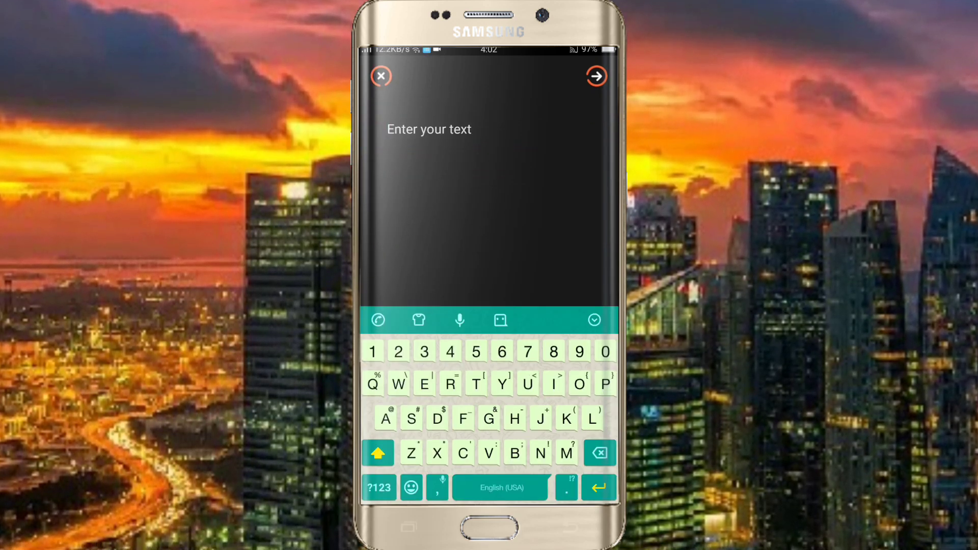
{"action": "type", "text": "Fai"}
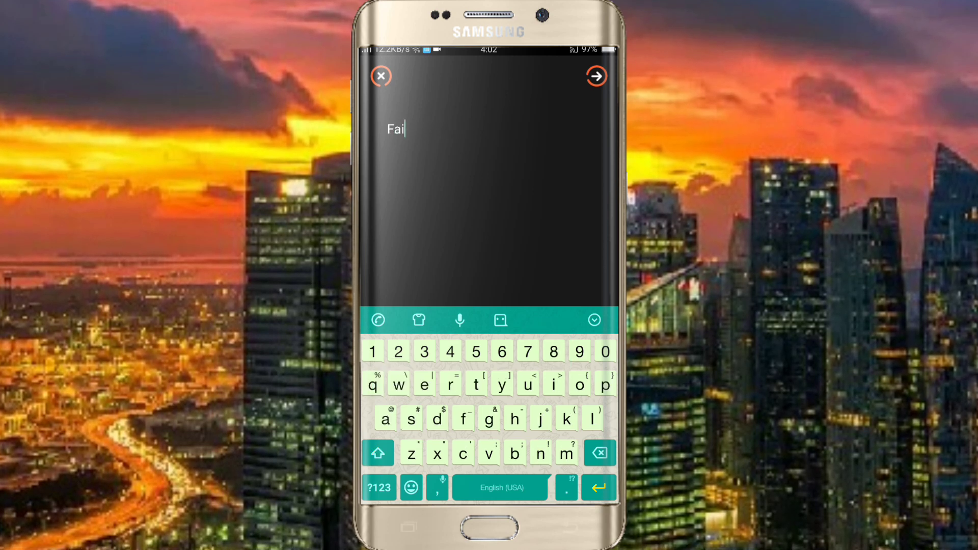
{"action": "type", "text": "salabad "}
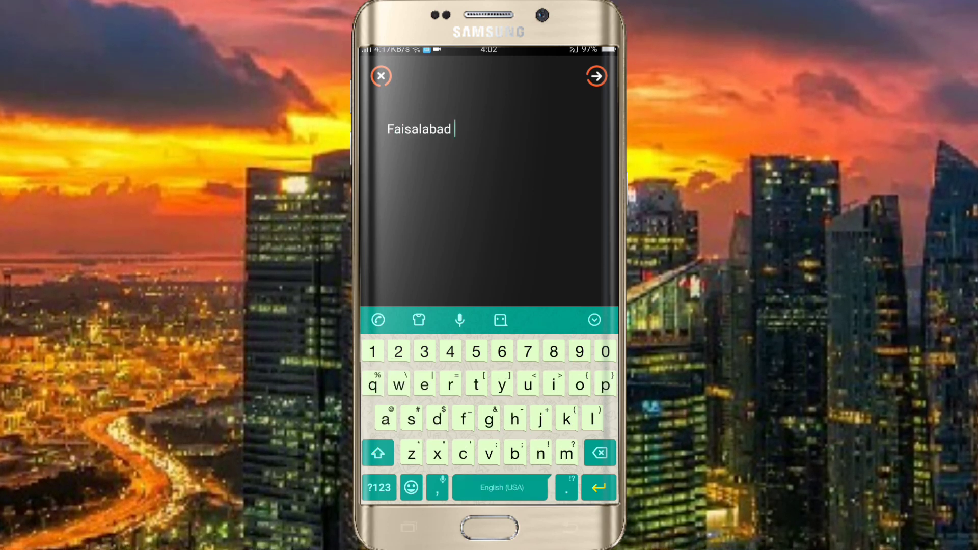
{"action": "type", "text": "Auto"}
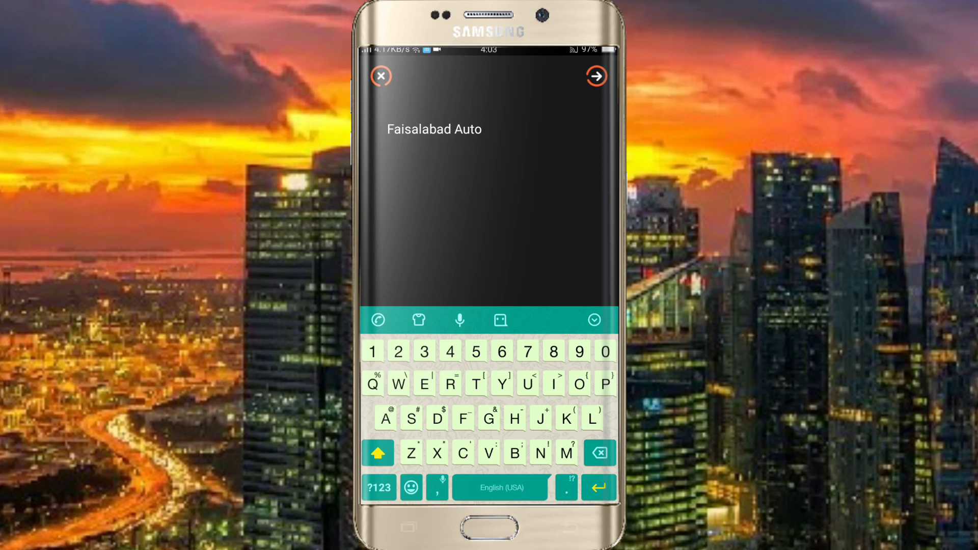
{"action": "type", "text": " Show"}
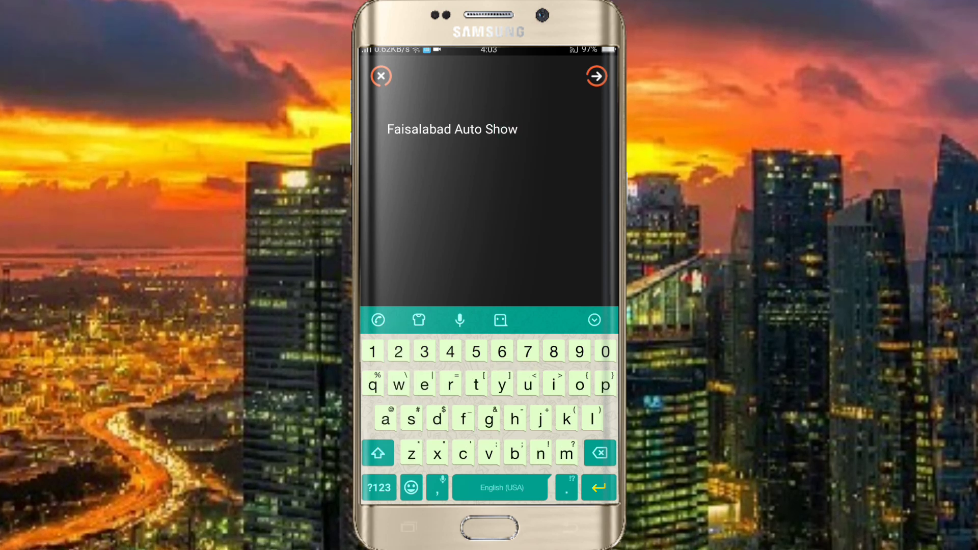
{"action": "left_click", "coordinate": [597, 76]}
Step: Move the new text just below AUTO SHOW 2018 and scroll the colour swatches
{"action": "mouse_move", "coordinate": [467, 227]}
{"action": "left_mouse_down"}
{"action": "mouse_move", "coordinate": [468, 198]}
{"action": "mouse_move", "coordinate": [480, 201]}
{"action": "left_mouse_up"}
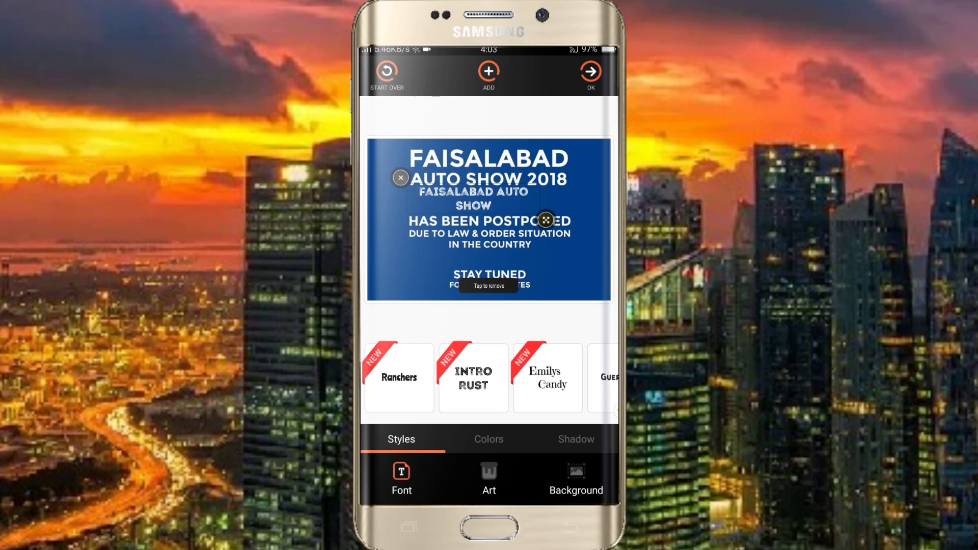
{"action": "left_click", "coordinate": [490, 439]}
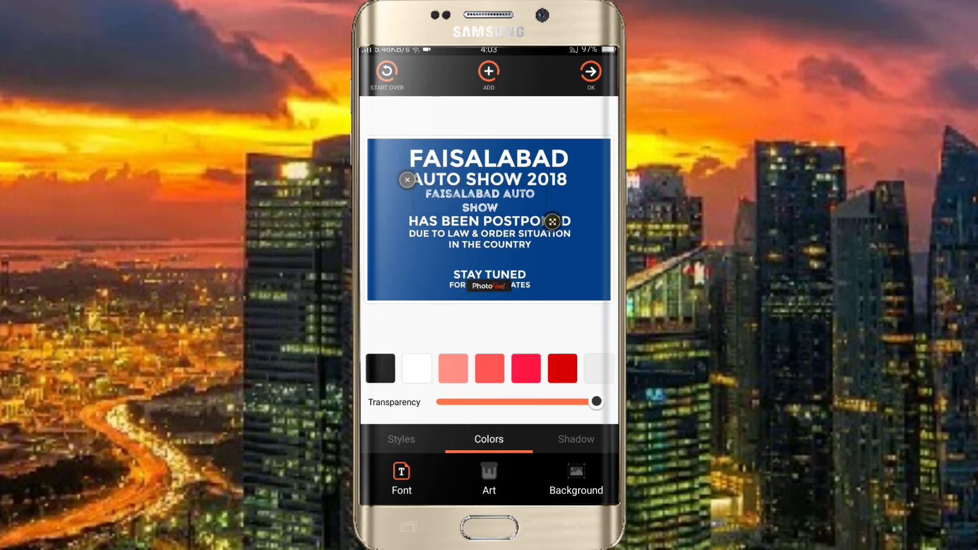
{"action": "left_click_drag", "start_coordinate": [560, 368], "coordinate": [434, 369]}
{"action": "left_click_drag", "start_coordinate": [509, 369], "coordinate": [458, 368]}
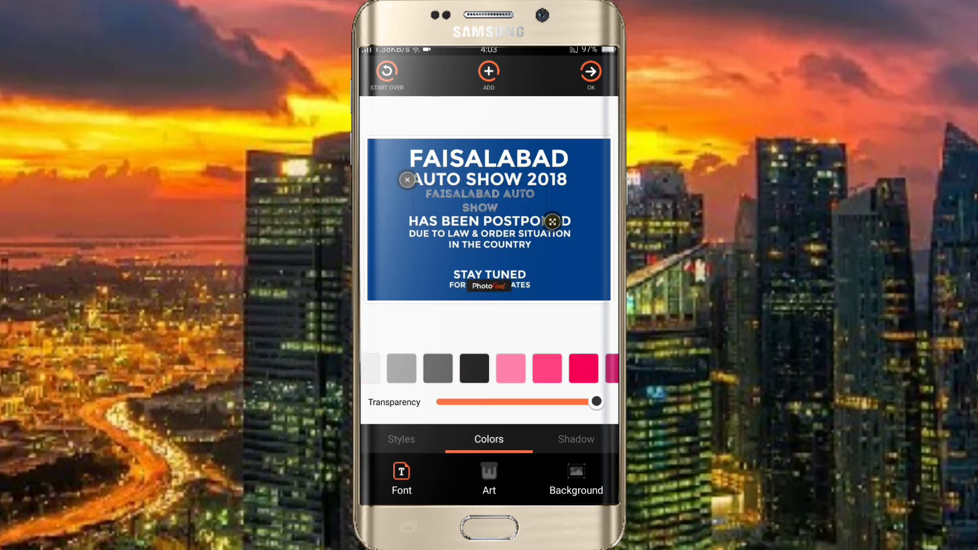
{"action": "left_click_drag", "start_coordinate": [560, 368], "coordinate": [434, 368]}
{"action": "left_click_drag", "start_coordinate": [560, 368], "coordinate": [434, 368]}
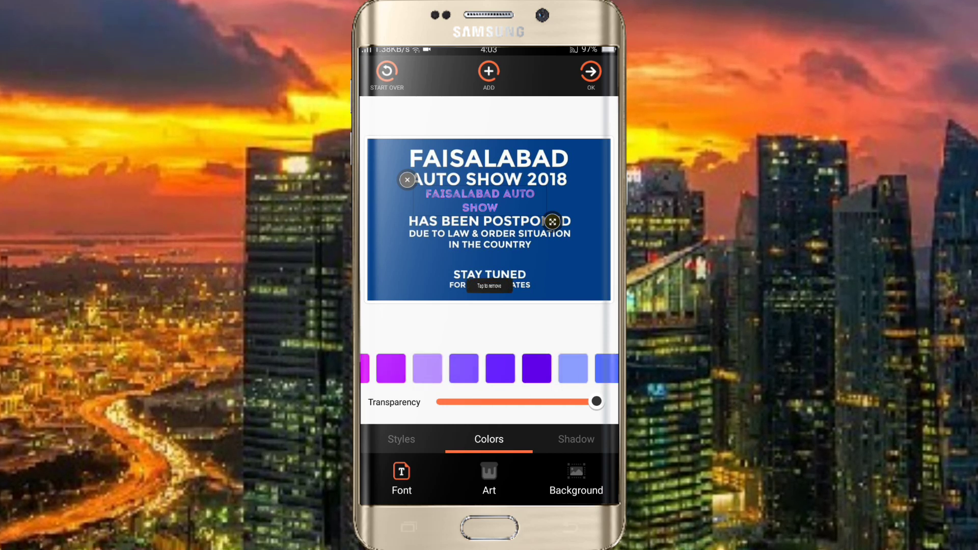
{"action": "left_click_drag", "start_coordinate": [560, 369], "coordinate": [459, 369]}
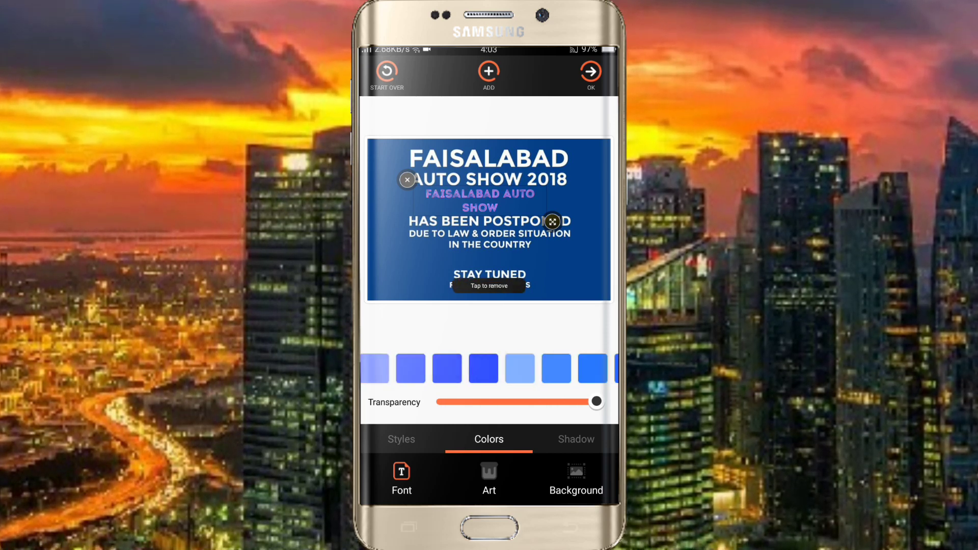
Step: Colour the Faisalabad Auto Show text yellow after trying light blue
{"action": "left_click", "coordinate": [592, 369]}
{"action": "mouse_move", "coordinate": [560, 369]}
{"action": "left_mouse_down"}
{"action": "mouse_move", "coordinate": [438, 368]}
{"action": "mouse_move", "coordinate": [560, 369]}
{"action": "left_mouse_up"}
{"action": "left_click", "coordinate": [433, 368]}
{"action": "mouse_move", "coordinate": [433, 369]}
{"action": "left_mouse_down"}
{"action": "mouse_move", "coordinate": [561, 368]}
{"action": "mouse_move", "coordinate": [433, 368]}
{"action": "left_mouse_up"}
{"action": "left_click_drag", "start_coordinate": [561, 368], "coordinate": [433, 368]}
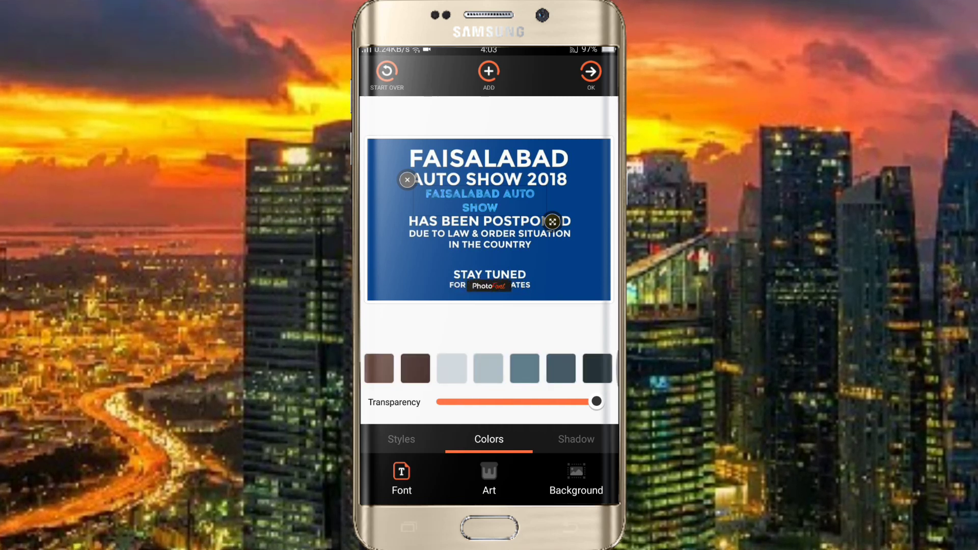
{"action": "left_click_drag", "start_coordinate": [561, 369], "coordinate": [433, 368]}
{"action": "left_click", "coordinate": [527, 369]}
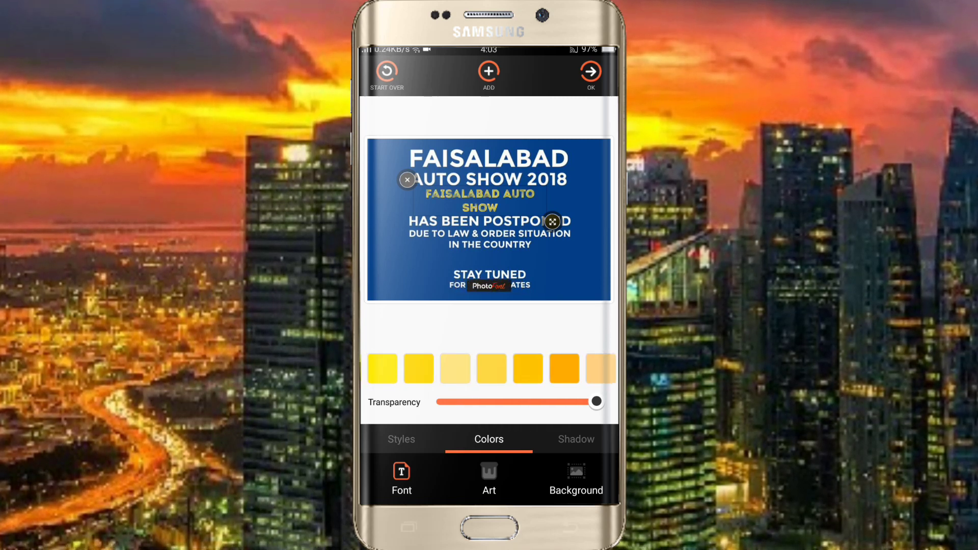
{"action": "left_click", "coordinate": [576, 439]}
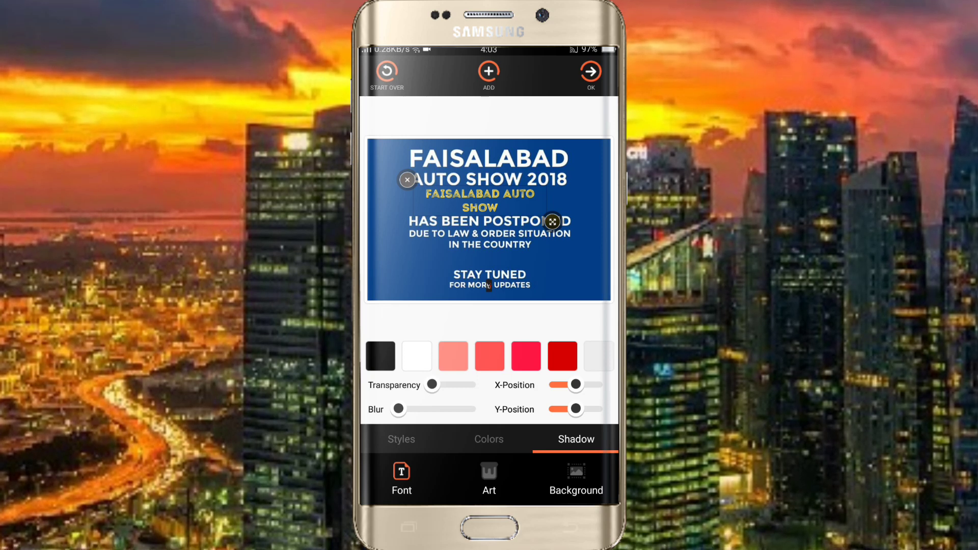
Step: Give the text a pink, more opaque shadow shifted sideways via X-Position
{"action": "left_click_drag", "start_coordinate": [560, 356], "coordinate": [387, 356]}
{"action": "left_click_drag", "start_coordinate": [432, 385], "coordinate": [476, 384]}
{"action": "mouse_move", "coordinate": [398, 409]}
{"action": "left_mouse_down"}
{"action": "mouse_move", "coordinate": [476, 409]}
{"action": "mouse_move", "coordinate": [404, 409]}
{"action": "left_mouse_up"}
{"action": "mouse_move", "coordinate": [576, 385]}
{"action": "left_mouse_down"}
{"action": "mouse_move", "coordinate": [595, 384]}
{"action": "mouse_move", "coordinate": [576, 385]}
{"action": "mouse_move", "coordinate": [601, 409]}
{"action": "mouse_move", "coordinate": [571, 409]}
{"action": "left_mouse_up"}
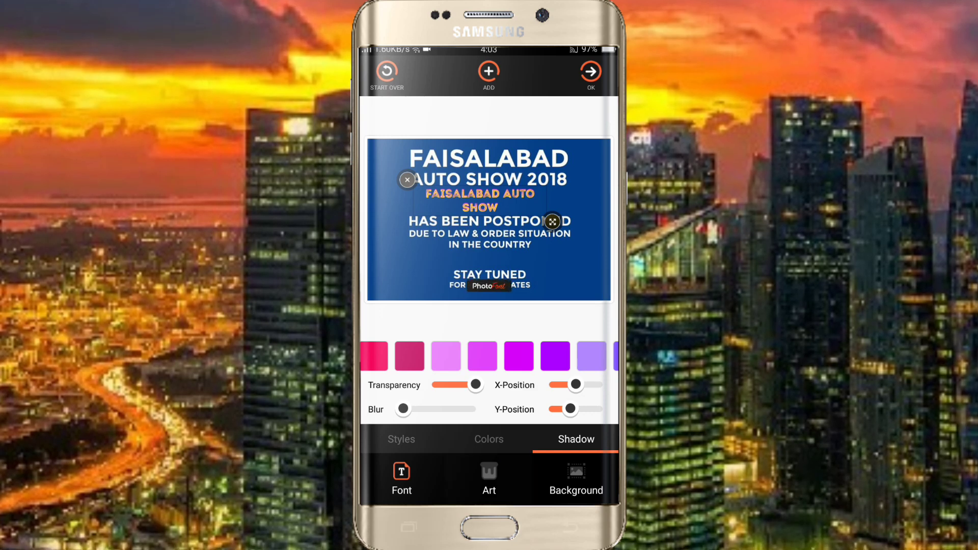
{"action": "left_click", "coordinate": [489, 479]}
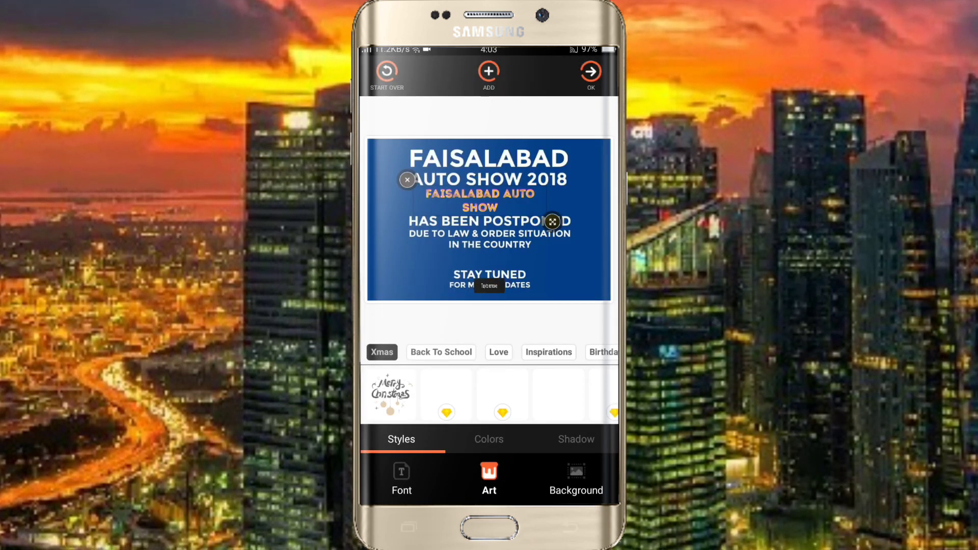
Step: Add the Xmas Merry Christmas sticker, move it to the upper-left and shrink it
{"action": "scroll", "coordinate": [489, 352], "scroll_direction": "right", "scroll_amount": 3}
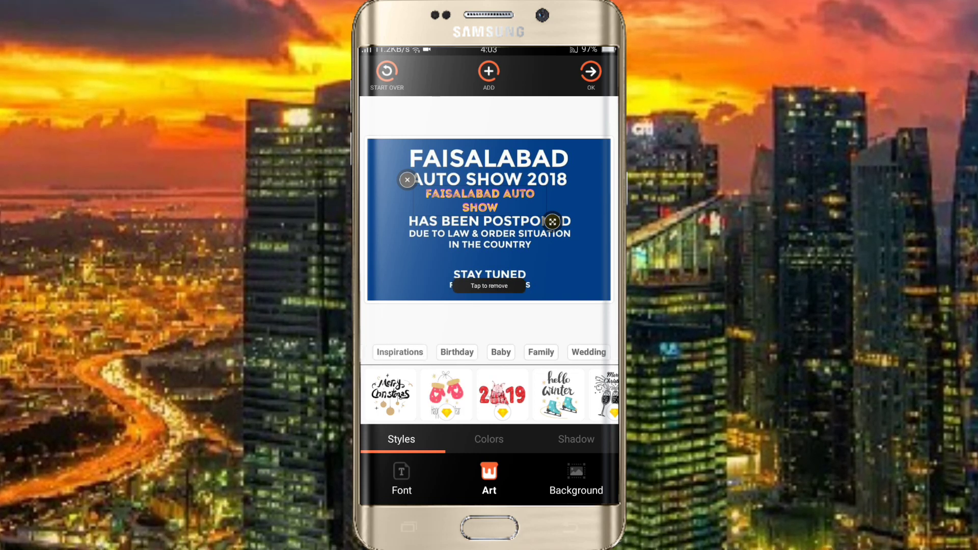
{"action": "scroll", "coordinate": [489, 352], "scroll_direction": "right", "scroll_amount": 3}
{"action": "scroll", "coordinate": [490, 352], "scroll_direction": "left", "scroll_amount": 5}
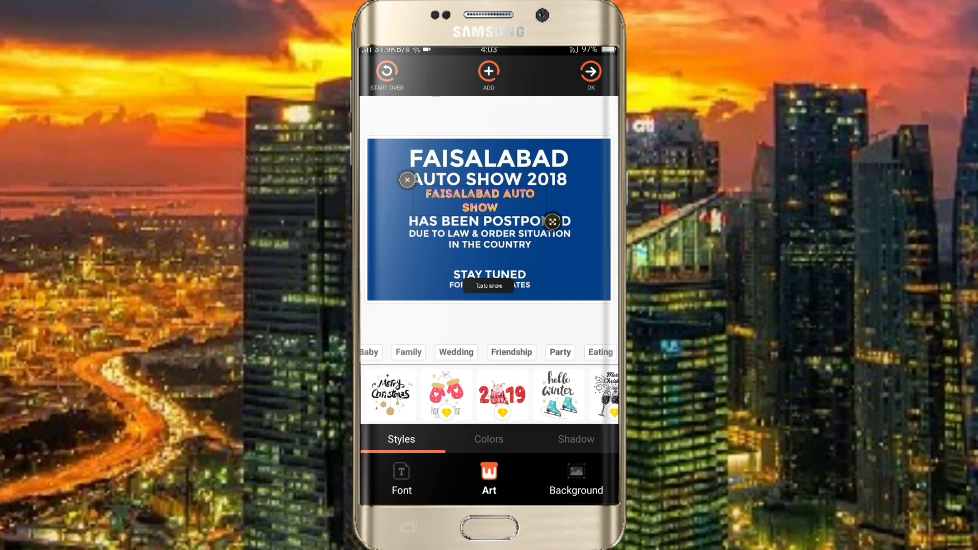
{"action": "scroll", "coordinate": [489, 352], "scroll_direction": "left", "scroll_amount": 5}
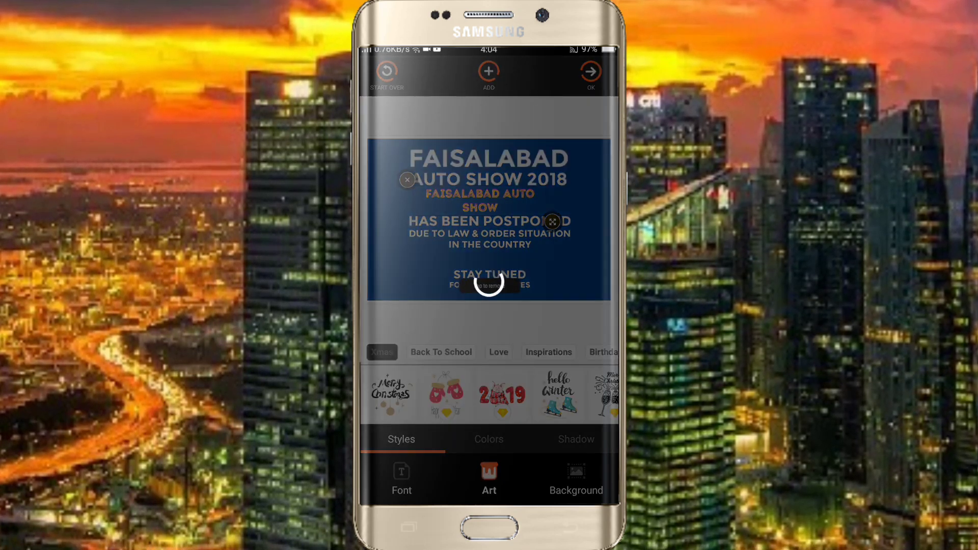
{"action": "left_click", "coordinate": [392, 393]}
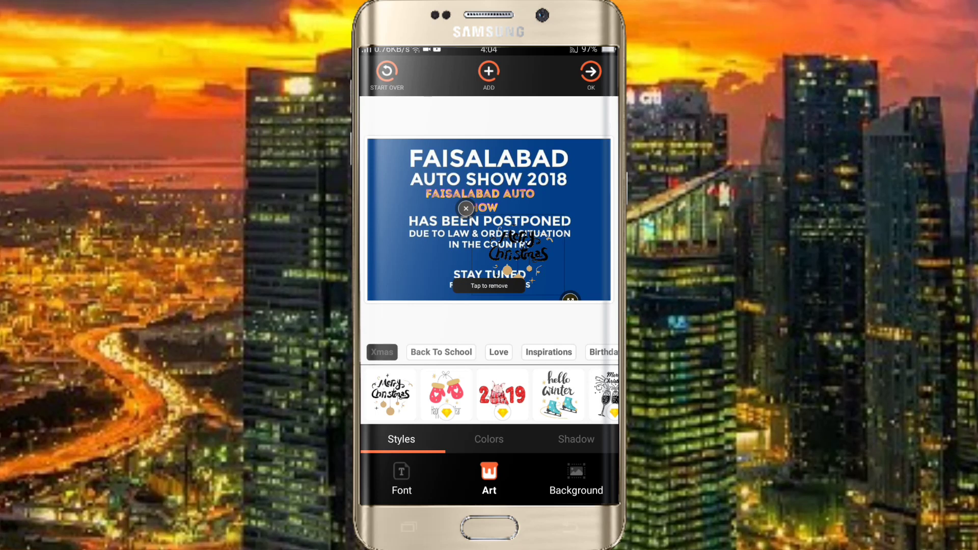
{"action": "left_click_drag", "start_coordinate": [517, 249], "coordinate": [394, 194]}
{"action": "mouse_move", "coordinate": [447, 241]}
{"action": "left_mouse_down"}
{"action": "mouse_move", "coordinate": [429, 230]}
{"action": "mouse_move", "coordinate": [428, 242]}
{"action": "left_mouse_up"}
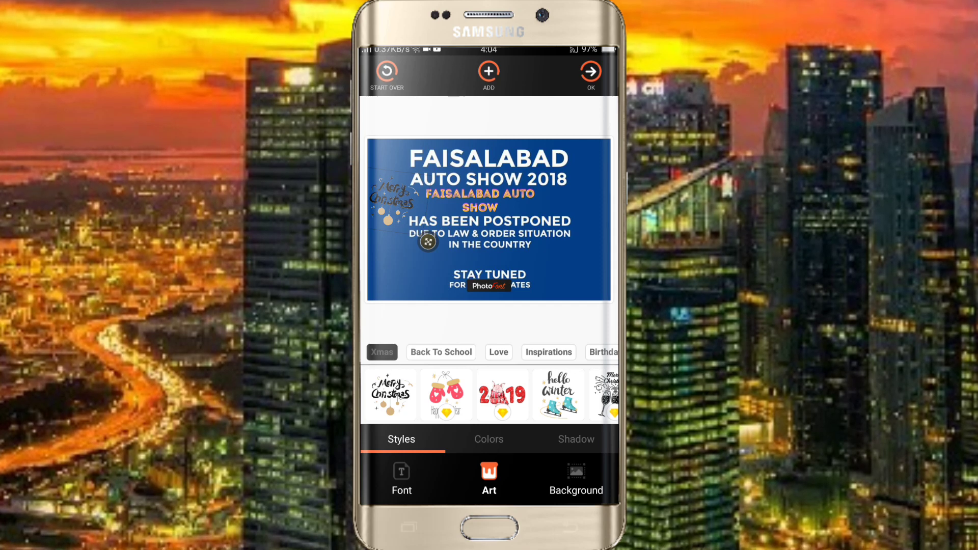
{"action": "left_click_drag", "start_coordinate": [561, 395], "coordinate": [474, 395]}
{"action": "left_click_drag", "start_coordinate": [560, 395], "coordinate": [408, 395]}
Step: Colour the Merry Christmas sticker red
{"action": "left_click", "coordinate": [489, 439]}
{"action": "left_click_drag", "start_coordinate": [561, 368], "coordinate": [448, 368]}
{"action": "left_click", "coordinate": [485, 368]}
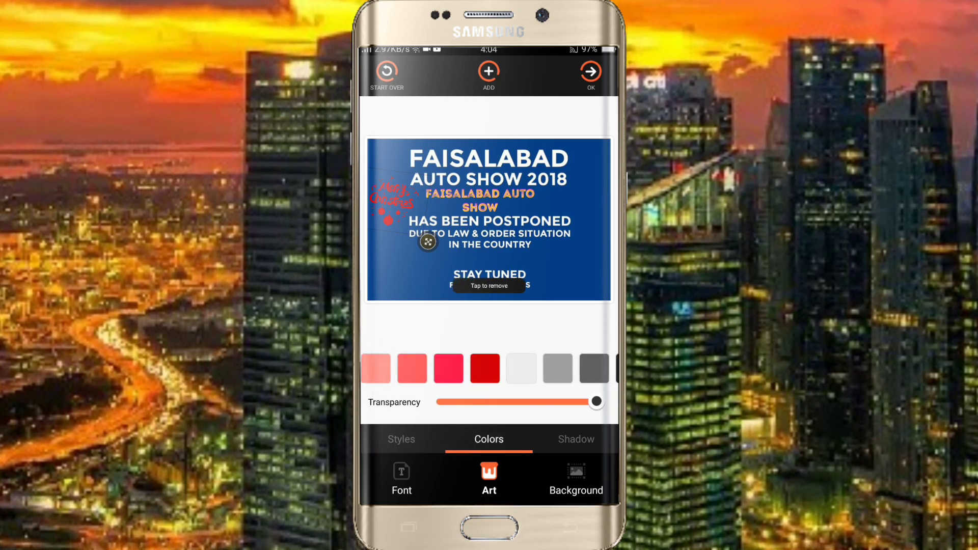
Step: Give the sticker a more opaque, blurred shadow shifted fully to the right
{"action": "left_click", "coordinate": [576, 439]}
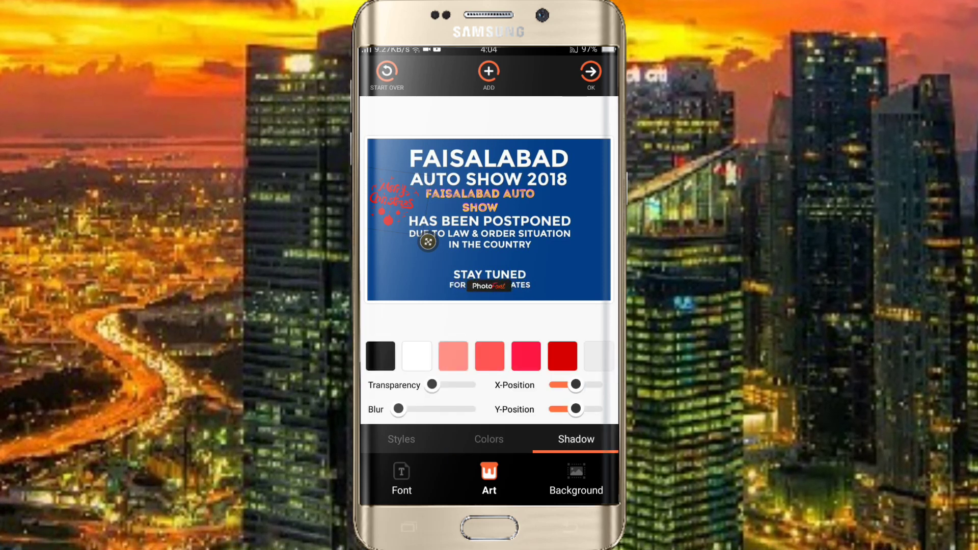
{"action": "mouse_move", "coordinate": [560, 357]}
{"action": "left_mouse_down"}
{"action": "mouse_move", "coordinate": [431, 357]}
{"action": "mouse_move", "coordinate": [455, 384]}
{"action": "left_mouse_up"}
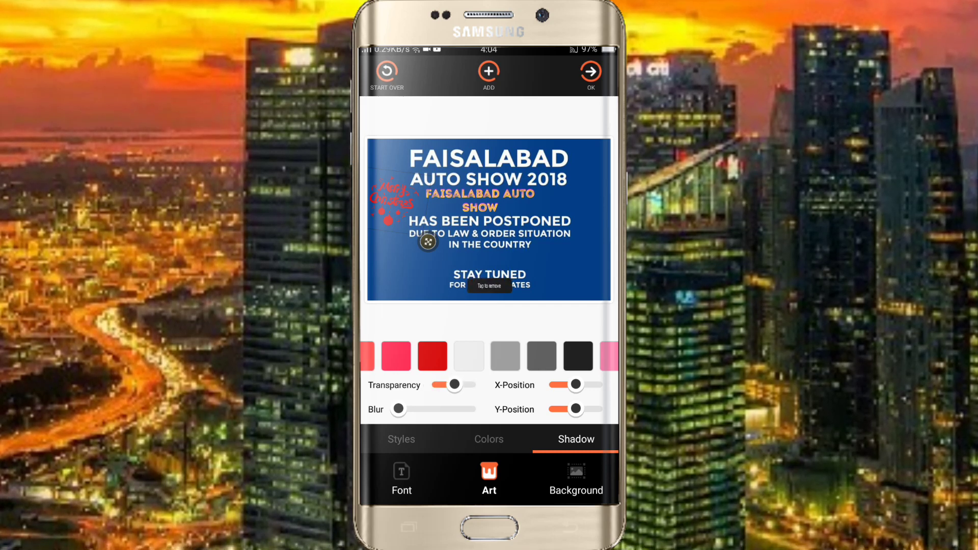
{"action": "left_click_drag", "start_coordinate": [399, 409], "coordinate": [455, 409]}
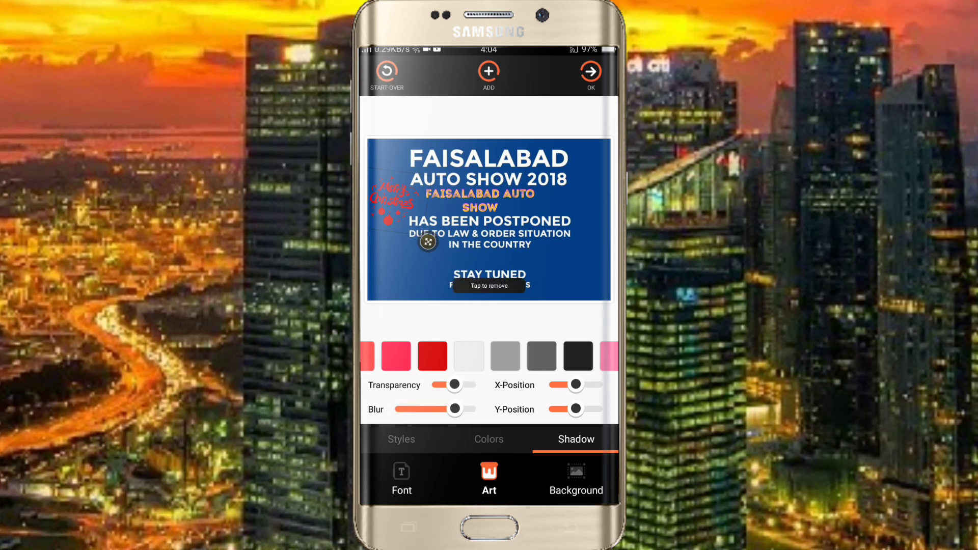
{"action": "left_click_drag", "start_coordinate": [575, 384], "coordinate": [602, 385]}
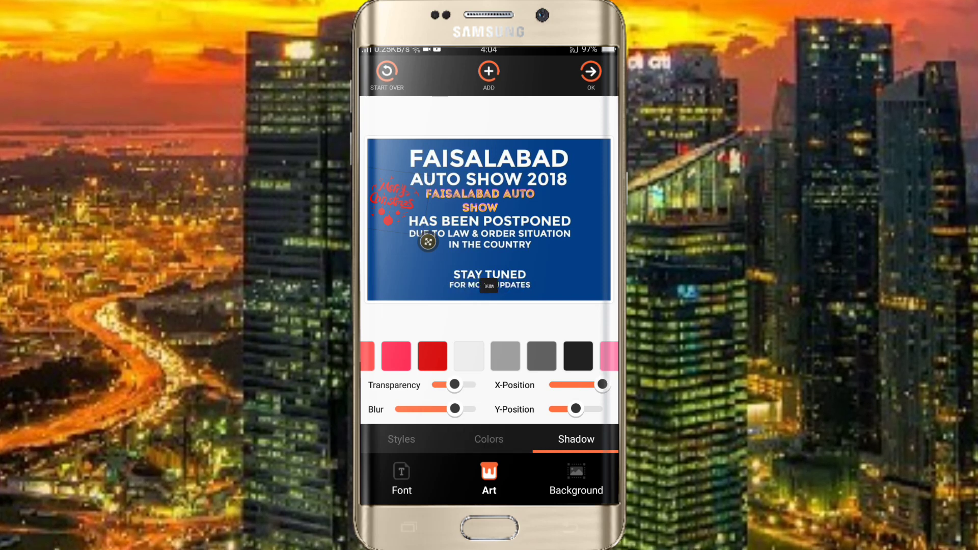
{"action": "left_click_drag", "start_coordinate": [561, 356], "coordinate": [405, 355]}
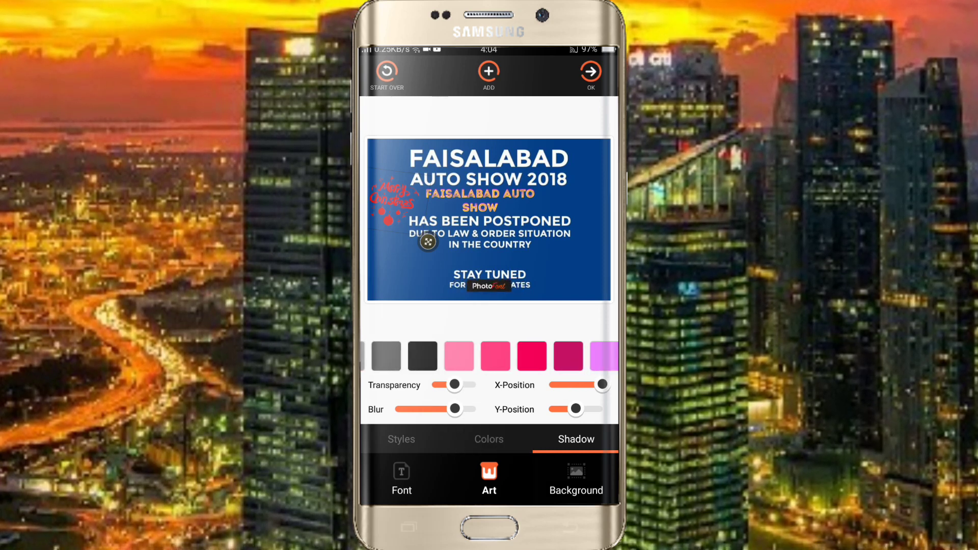
{"action": "left_click", "coordinate": [577, 479]}
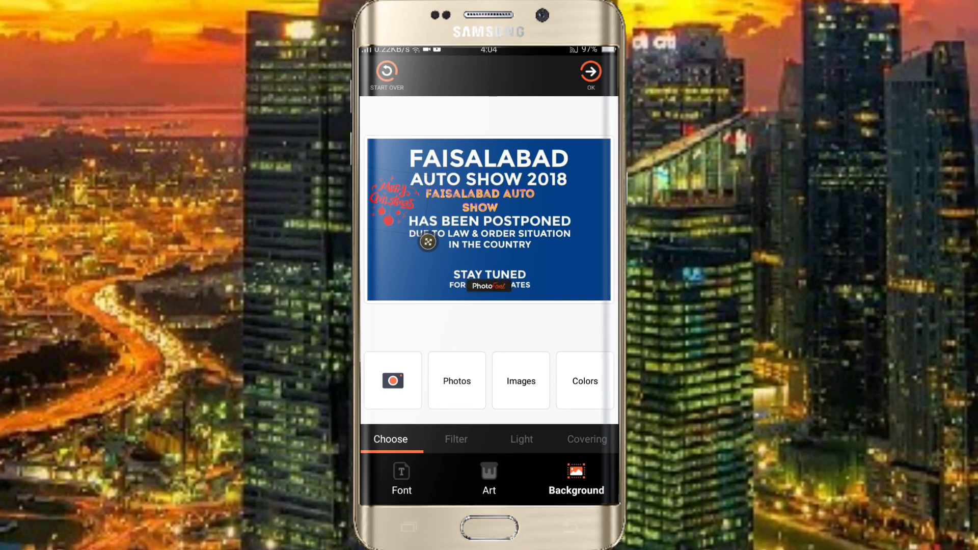
Step: Brighten the poster background and raise its contrast and vitality with the Light sliders
{"action": "left_click", "coordinate": [456, 439]}
{"action": "left_click", "coordinate": [522, 440]}
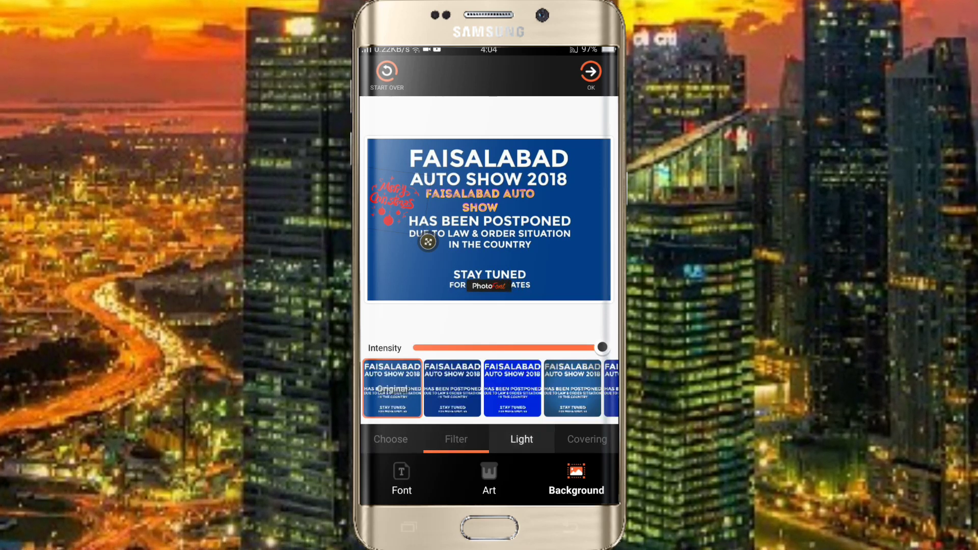
{"action": "left_click", "coordinate": [587, 440]}
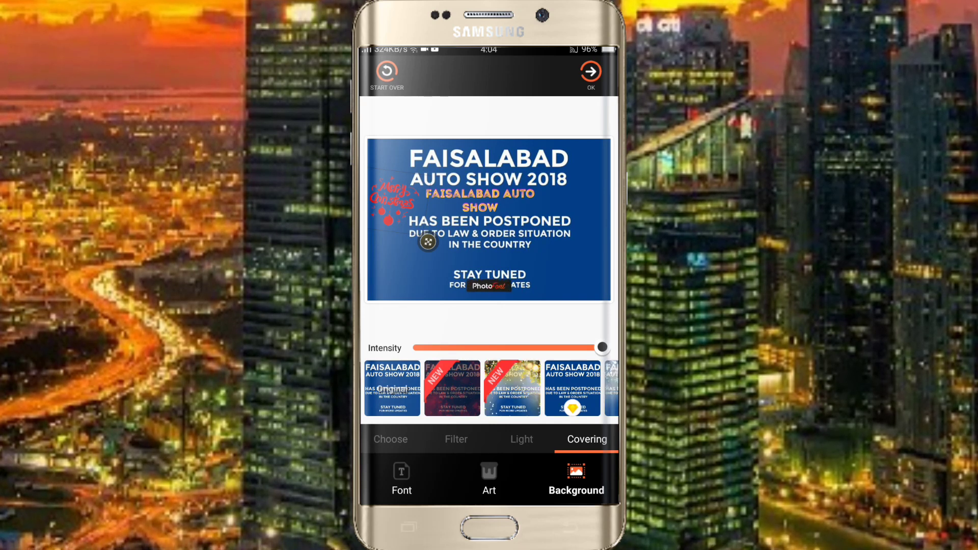
{"action": "left_click", "coordinate": [521, 439]}
{"action": "mouse_move", "coordinate": [515, 360]}
{"action": "left_mouse_down"}
{"action": "mouse_move", "coordinate": [591, 361]}
{"action": "mouse_move", "coordinate": [432, 361]}
{"action": "mouse_move", "coordinate": [574, 360]}
{"action": "mouse_move", "coordinate": [487, 361]}
{"action": "mouse_move", "coordinate": [506, 360]}
{"action": "mouse_move", "coordinate": [472, 384]}
{"action": "mouse_move", "coordinate": [552, 385]}
{"action": "left_mouse_up"}
{"action": "mouse_move", "coordinate": [508, 409]}
{"action": "left_mouse_down"}
{"action": "mouse_move", "coordinate": [557, 409]}
{"action": "mouse_move", "coordinate": [462, 409]}
{"action": "left_mouse_up"}
Step: Try several blue and grey filters, then apply the deep-blue filter to the background
{"action": "left_click", "coordinate": [456, 439]}
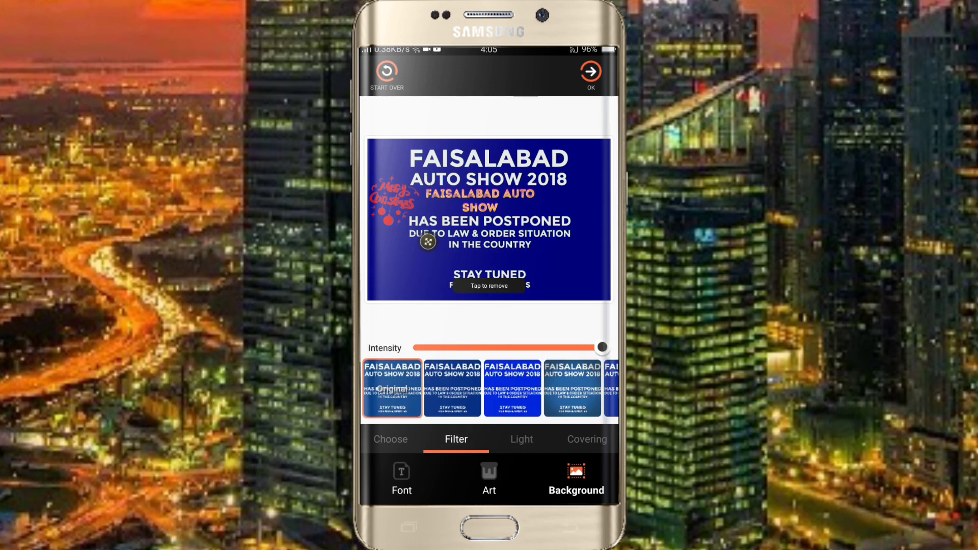
{"action": "left_click", "coordinate": [453, 388]}
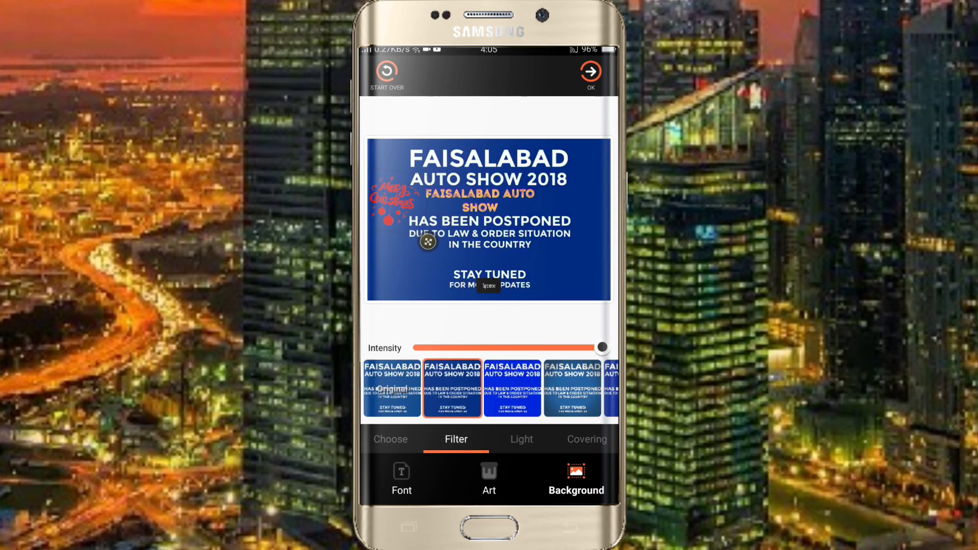
{"action": "left_click", "coordinate": [513, 389]}
{"action": "left_click", "coordinate": [552, 389]}
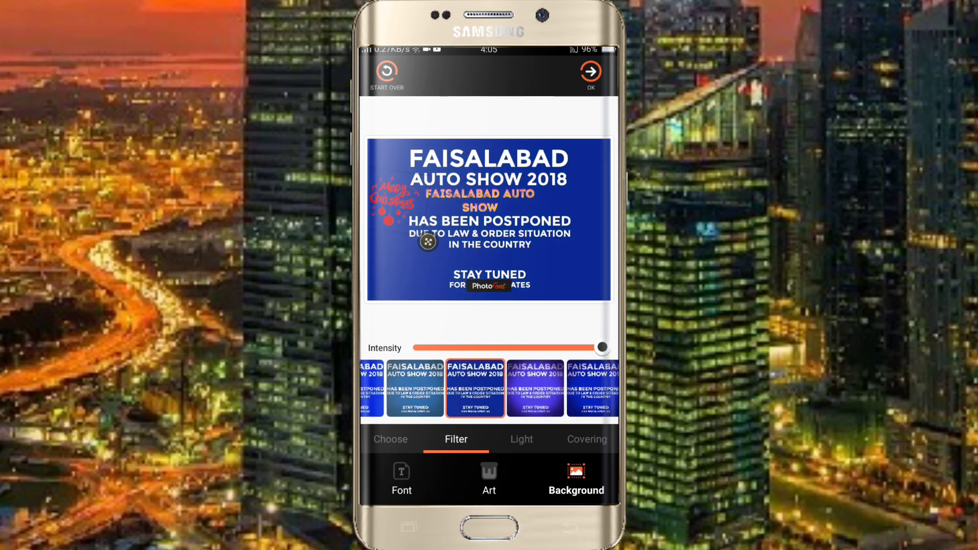
{"action": "left_click", "coordinate": [444, 389]}
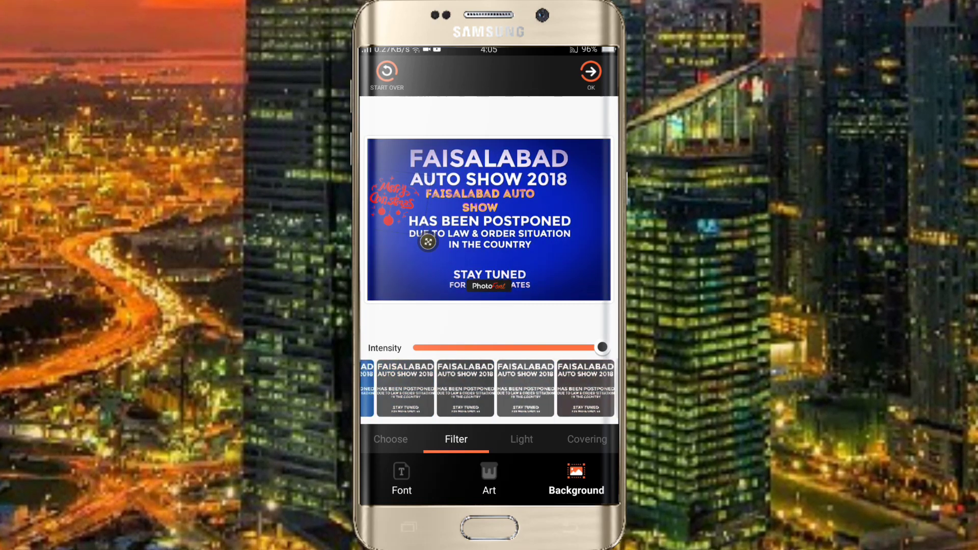
{"action": "left_click", "coordinate": [452, 388]}
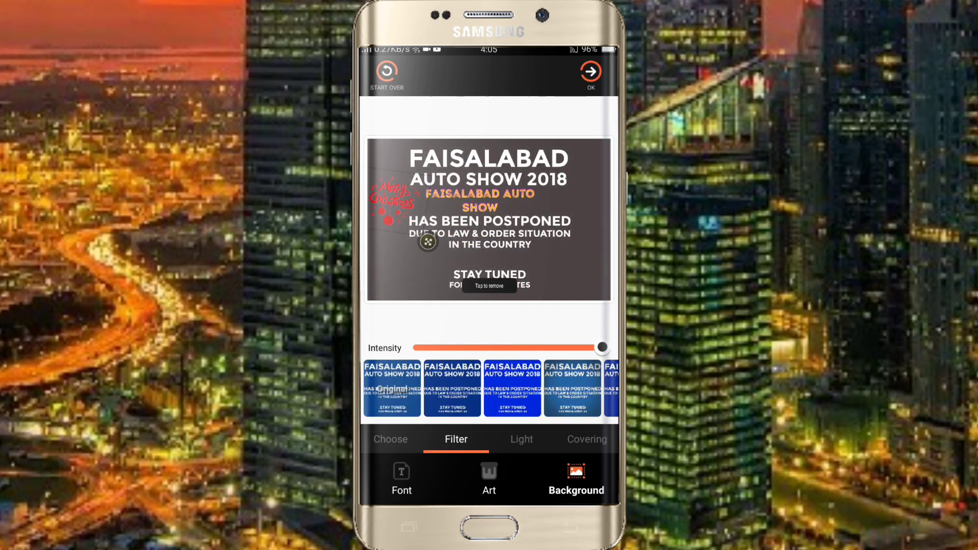
{"action": "left_click", "coordinate": [513, 389]}
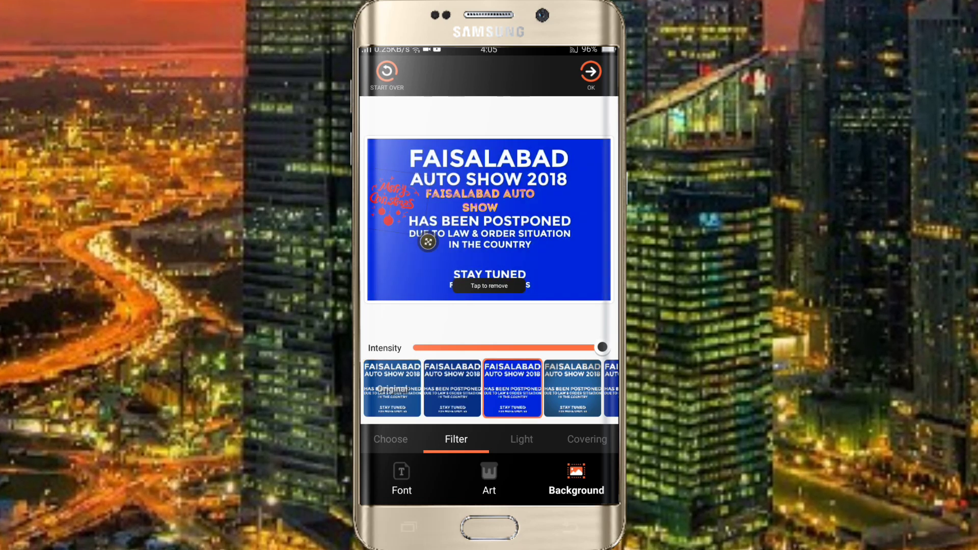
{"action": "left_click", "coordinate": [391, 439]}
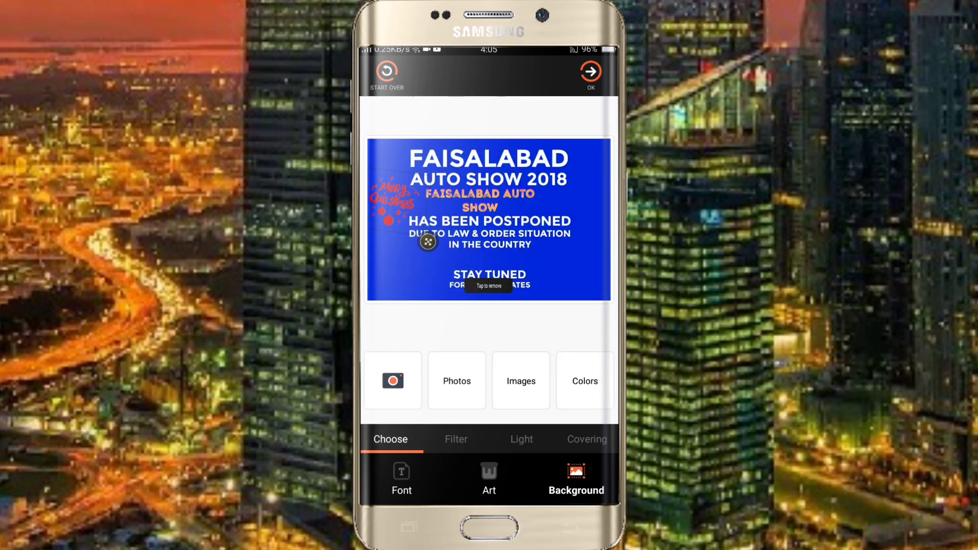
Step: Use the green car-and-motorbike logo photo as background and move the Merry Christmas sticker lower left
{"action": "left_click", "coordinate": [457, 381]}
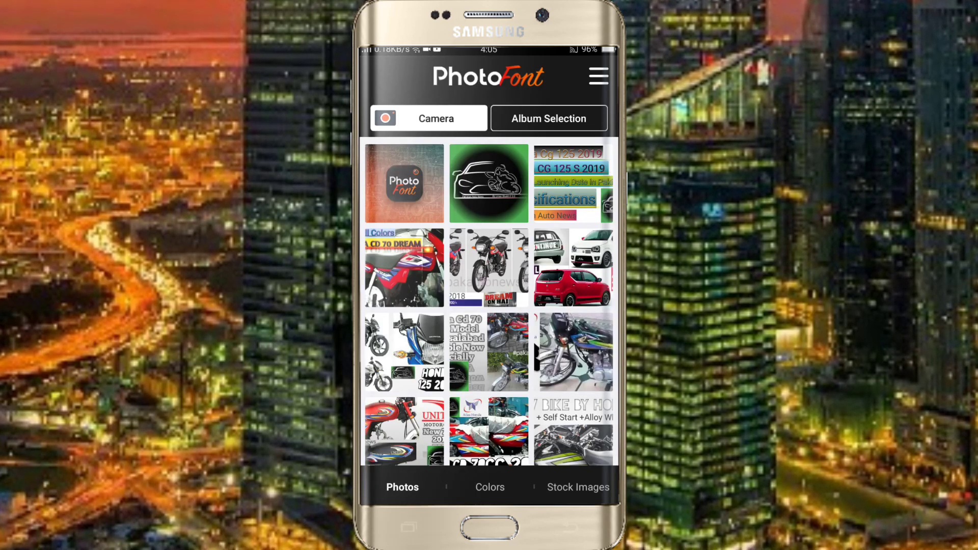
{"action": "left_click", "coordinate": [488, 183]}
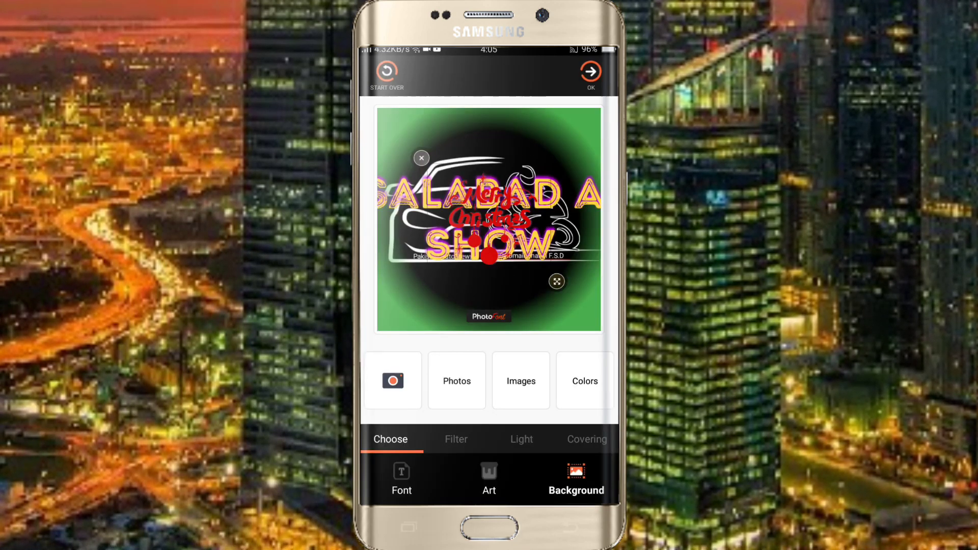
{"action": "left_click_drag", "start_coordinate": [491, 271], "coordinate": [451, 275]}
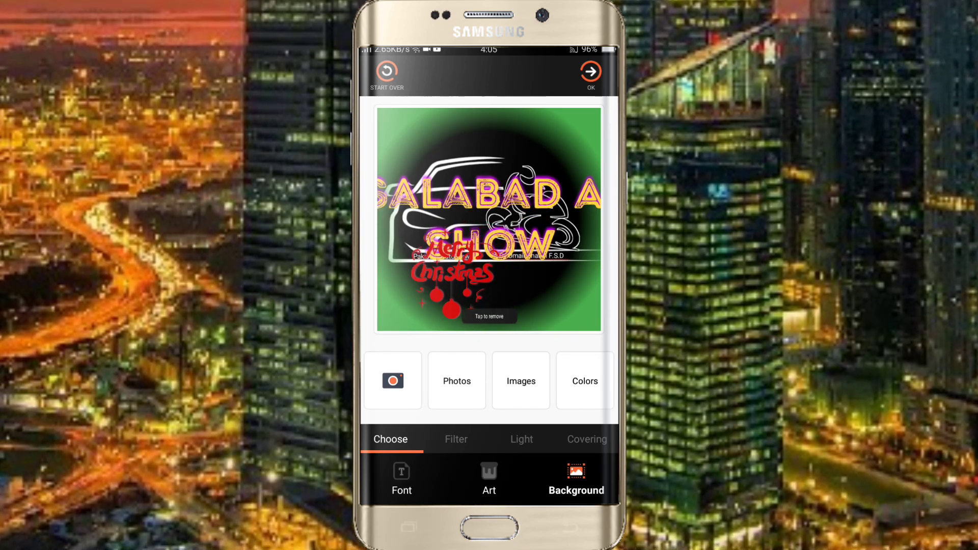
{"action": "left_click", "coordinate": [521, 381]}
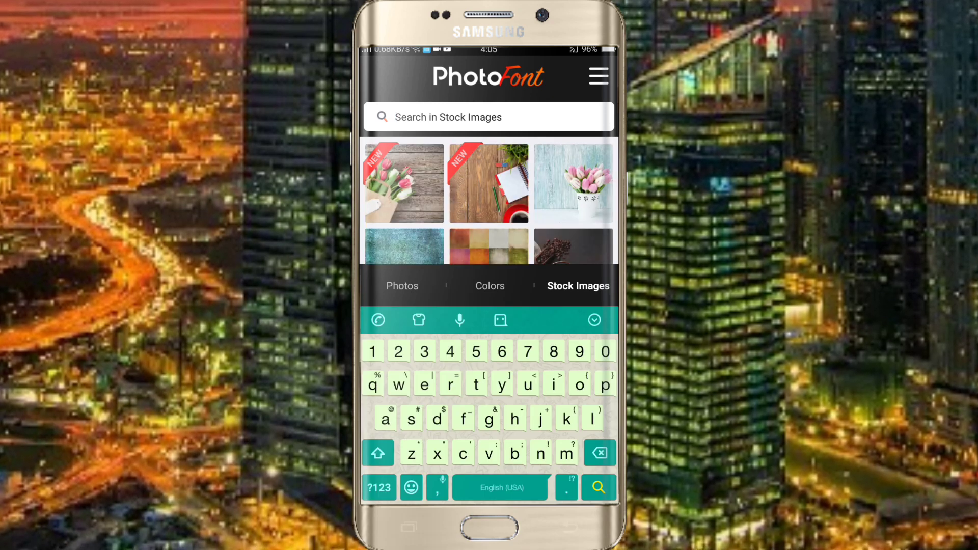
Step: Pick the coffee-cup stock image as the poster background
{"action": "key", "text": "Escape"}
{"action": "scroll", "coordinate": [489, 306], "scroll_direction": "down", "scroll_amount": 2}
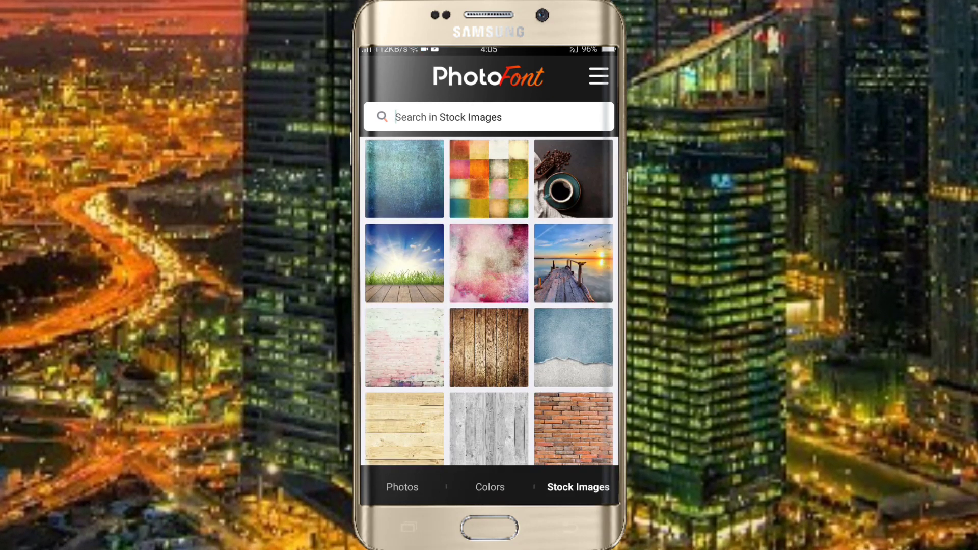
{"action": "left_click", "coordinate": [489, 263]}
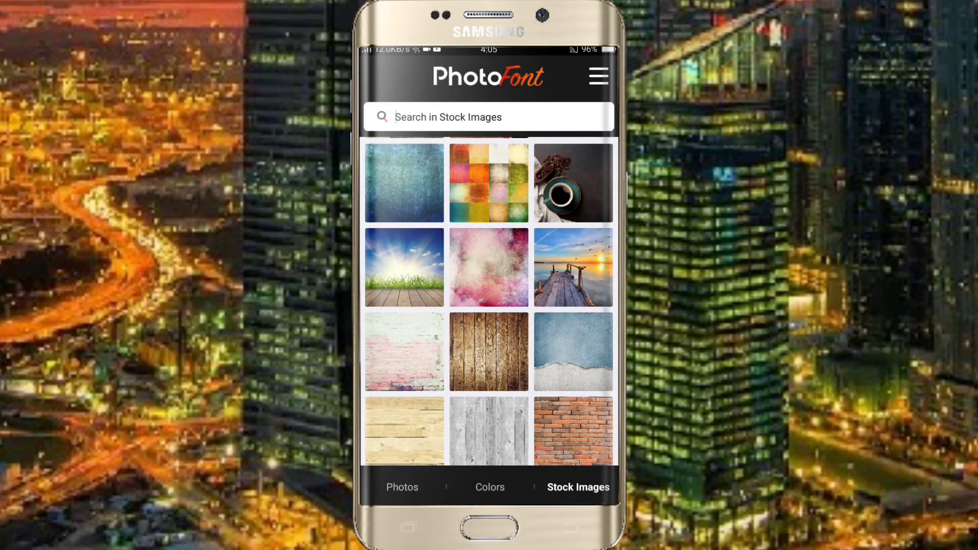
{"action": "left_click", "coordinate": [574, 183]}
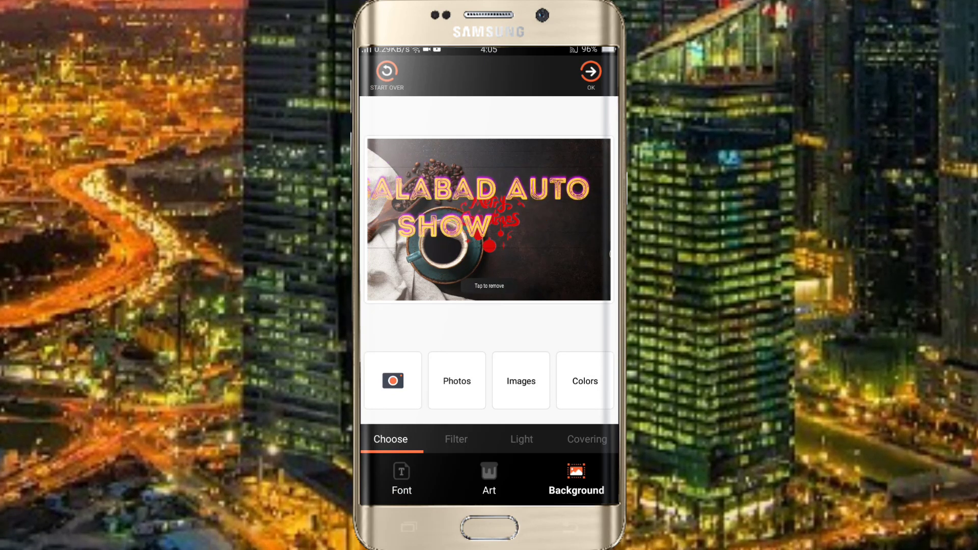
Step: Drag the FAISALABAD AUTO SHOW title back fully into the frame above the sticker
{"action": "left_click_drag", "start_coordinate": [489, 220], "coordinate": [375, 207]}
{"action": "left_click_drag", "start_coordinate": [443, 214], "coordinate": [541, 191]}
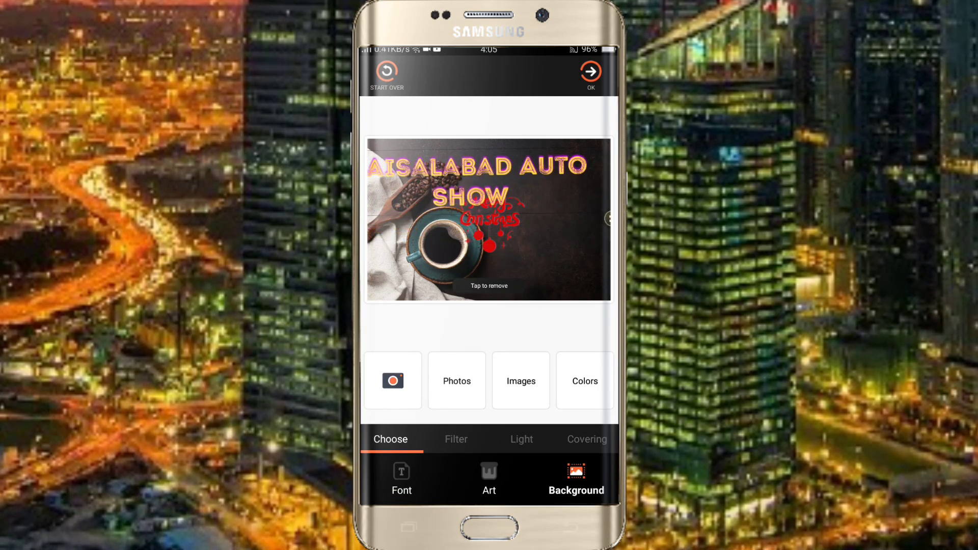
{"action": "mouse_move", "coordinate": [481, 184]}
{"action": "left_mouse_down"}
{"action": "mouse_move", "coordinate": [449, 187]}
{"action": "mouse_move", "coordinate": [581, 202]}
{"action": "left_mouse_up"}
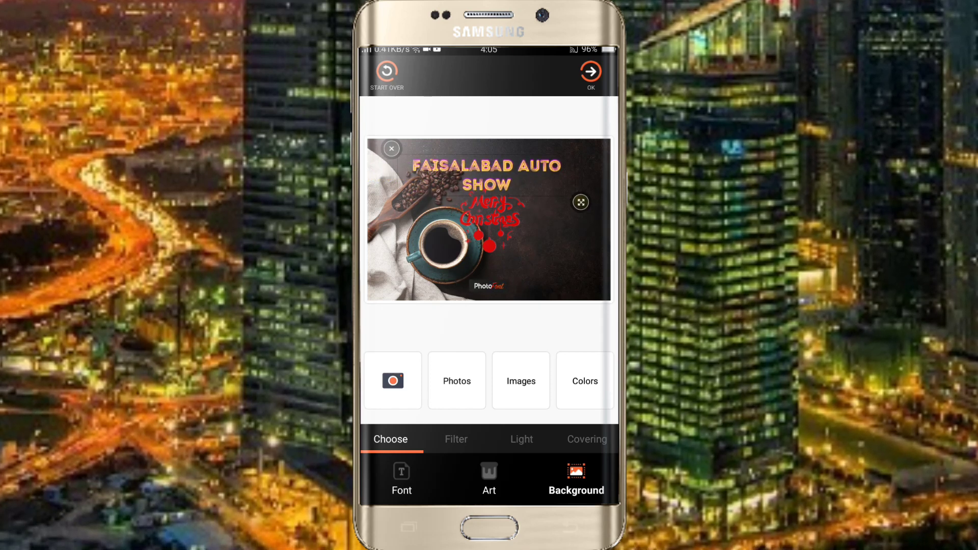
{"action": "left_click", "coordinate": [457, 382]}
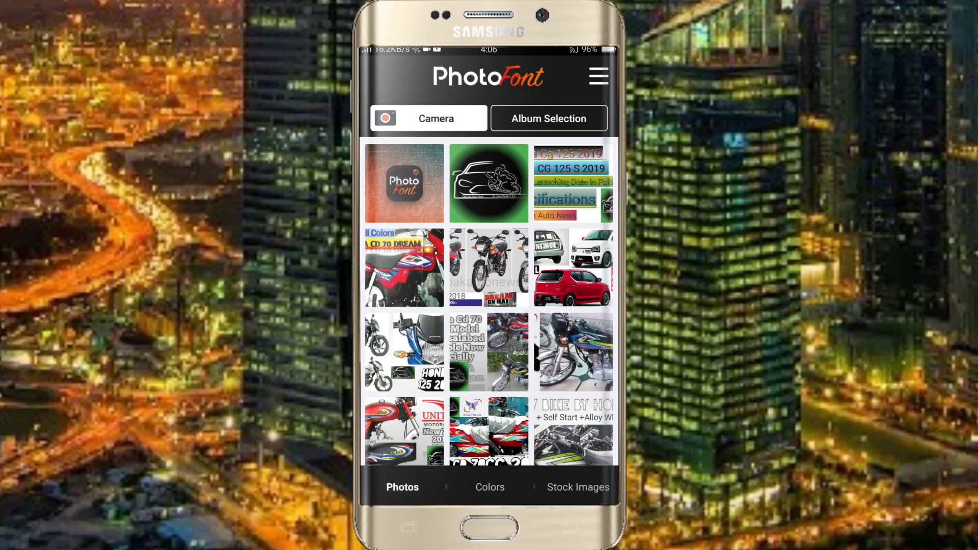
Step: Review the colour backgrounds, sticker art and title font settings without changing the coffee-cup poster
{"action": "left_click", "coordinate": [490, 487]}
{"action": "left_click", "coordinate": [578, 487]}
{"action": "left_click", "coordinate": [491, 487]}
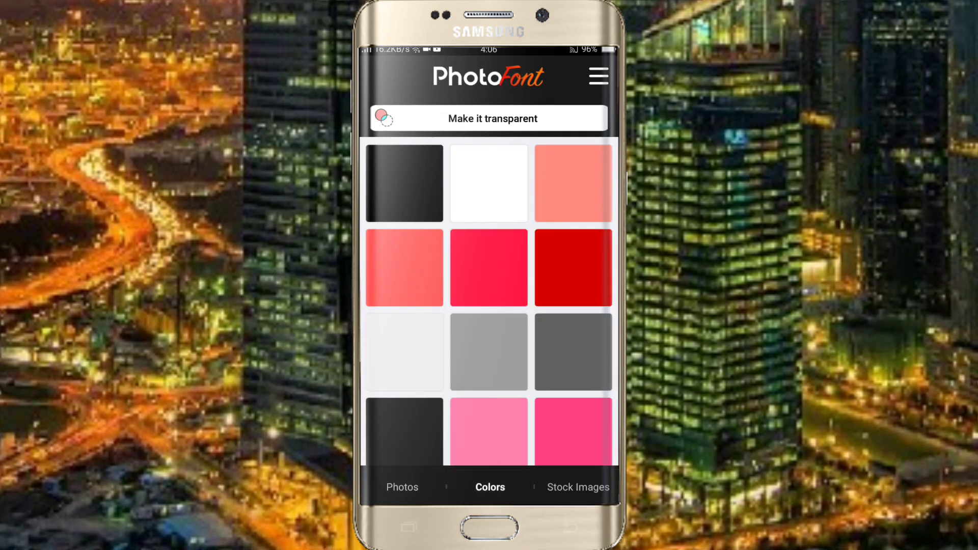
{"action": "key", "text": "Escape"}
{"action": "left_click", "coordinate": [489, 479]}
{"action": "left_click", "coordinate": [401, 479]}
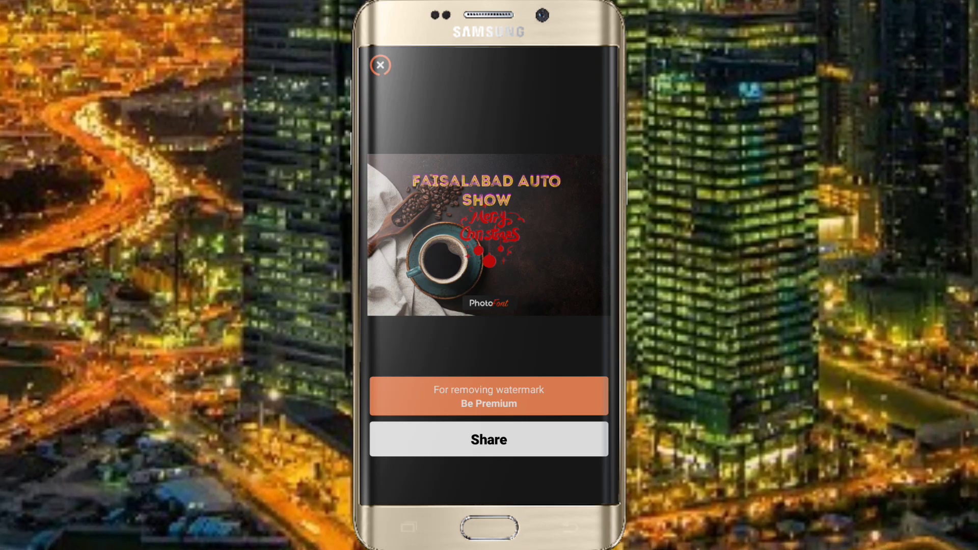
{"action": "left_click", "coordinate": [489, 440]}
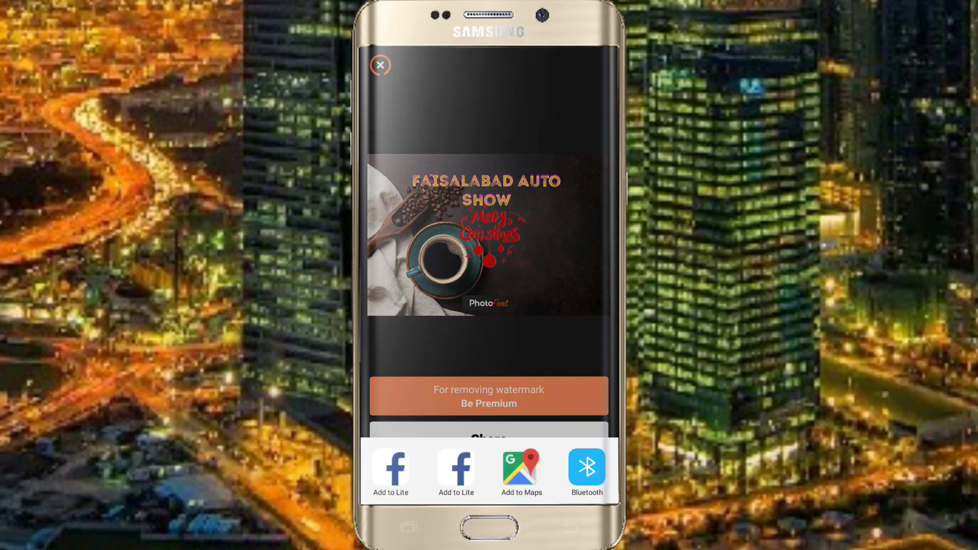
{"action": "scroll", "coordinate": [489, 431], "scroll_direction": "right", "scroll_amount": 1}
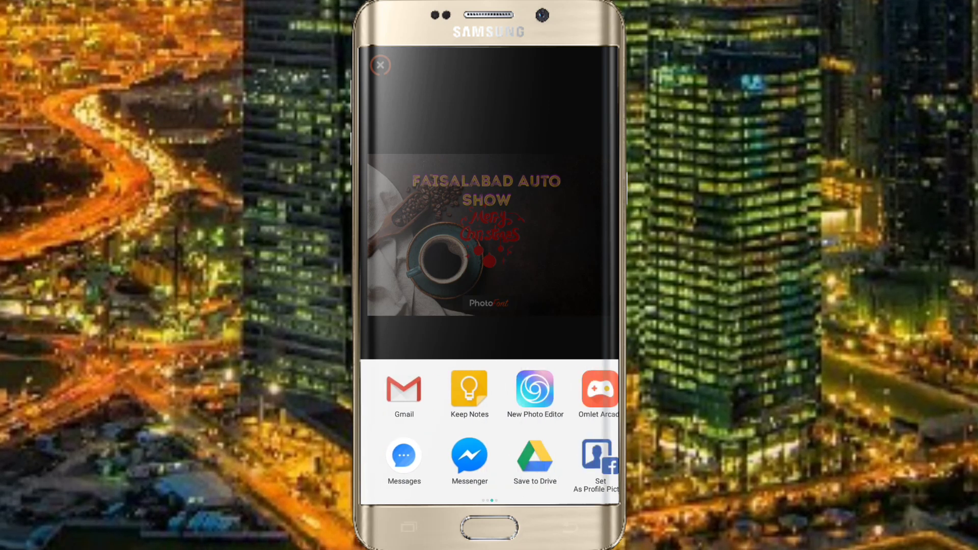
{"action": "scroll", "coordinate": [489, 431], "scroll_direction": "right", "scroll_amount": 1}
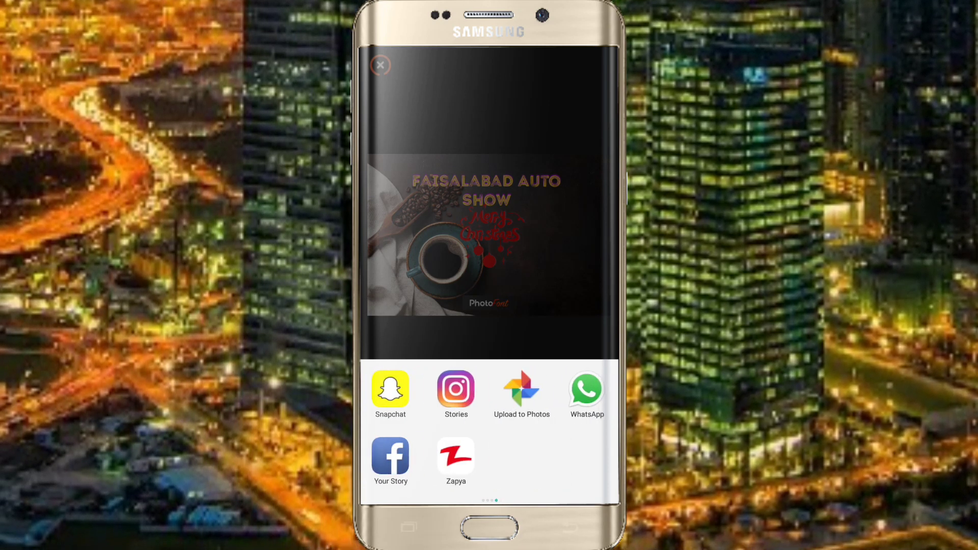
{"action": "scroll", "coordinate": [489, 431], "scroll_direction": "left", "scroll_amount": 1}
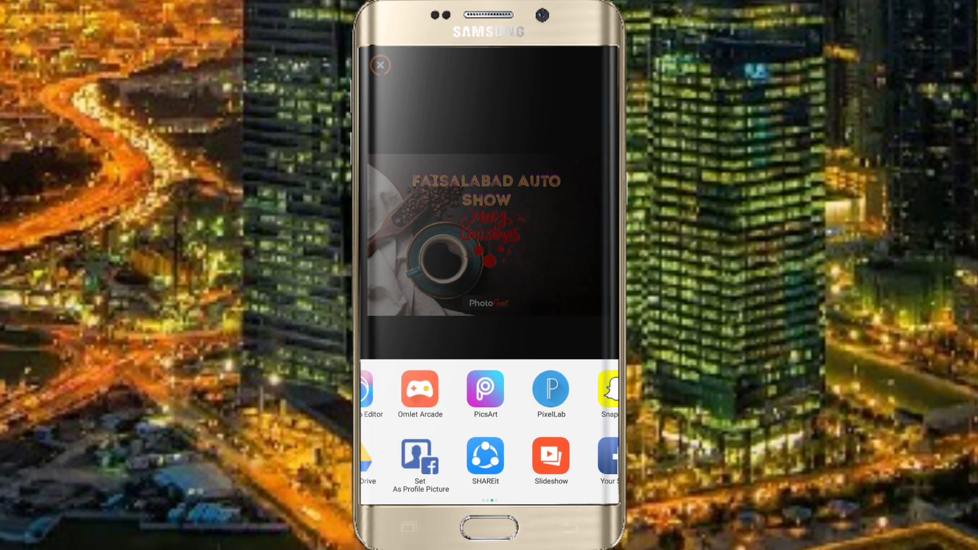
{"action": "scroll", "coordinate": [489, 430], "scroll_direction": "left", "scroll_amount": 1}
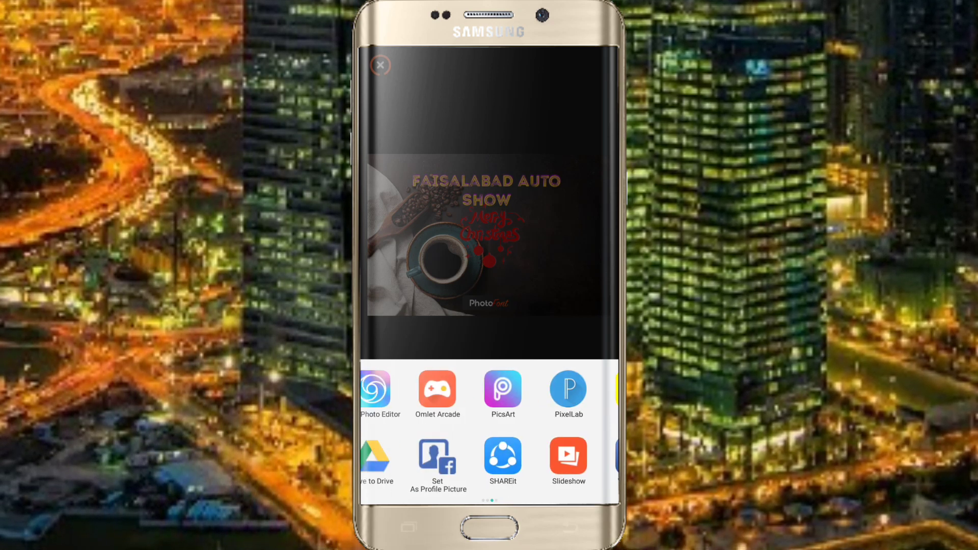